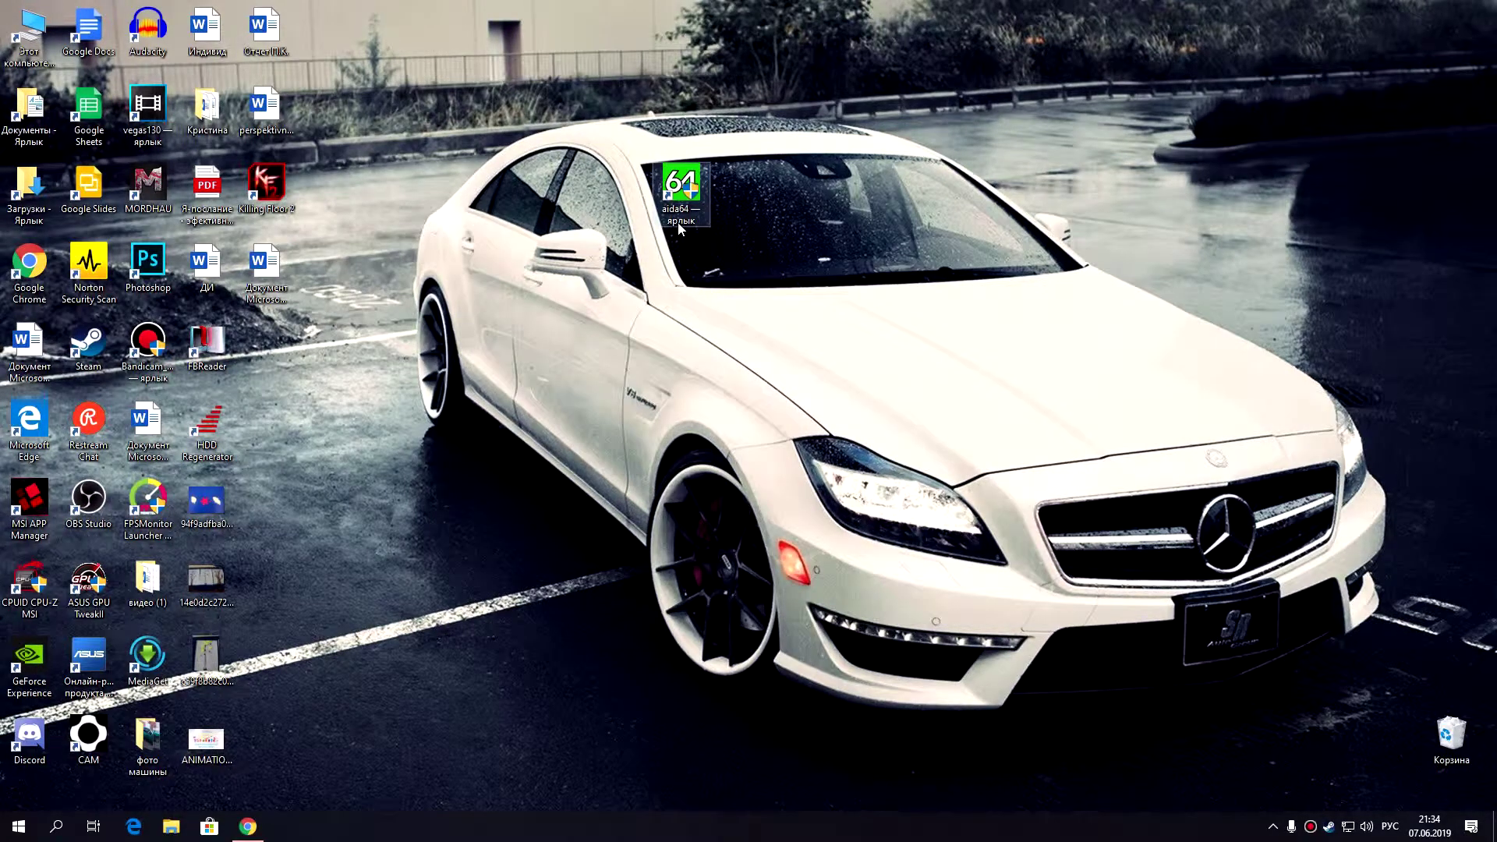
# Step: Launch AIDA64 Engineer and consult the normal temperature table for the GeForce GTX 1050 in the browser
pyautogui.doubleClick(676, 222)
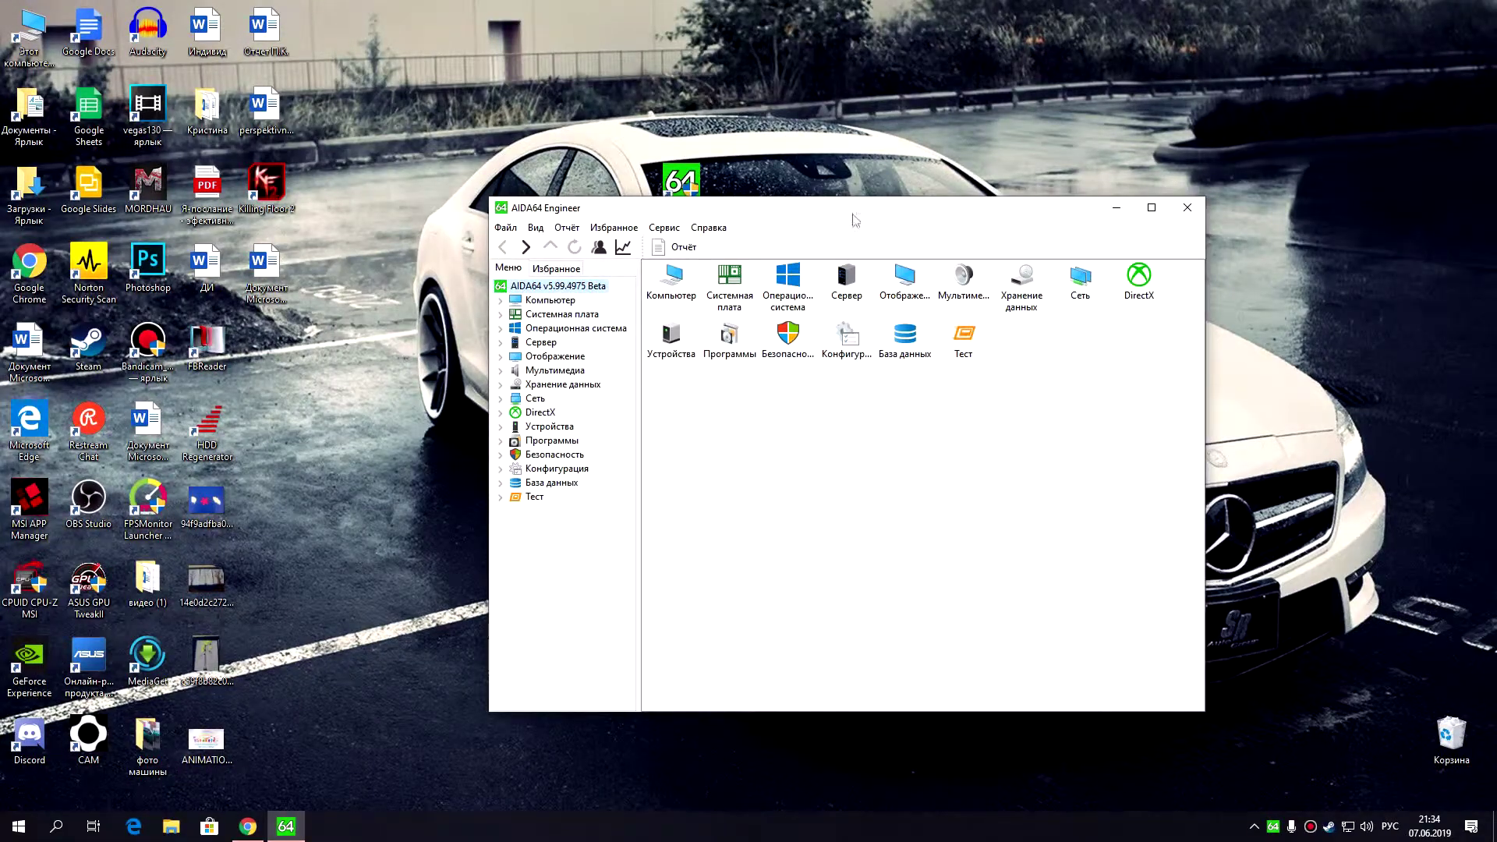
pyautogui.moveTo(858, 209); pyautogui.dragTo(828, 123)
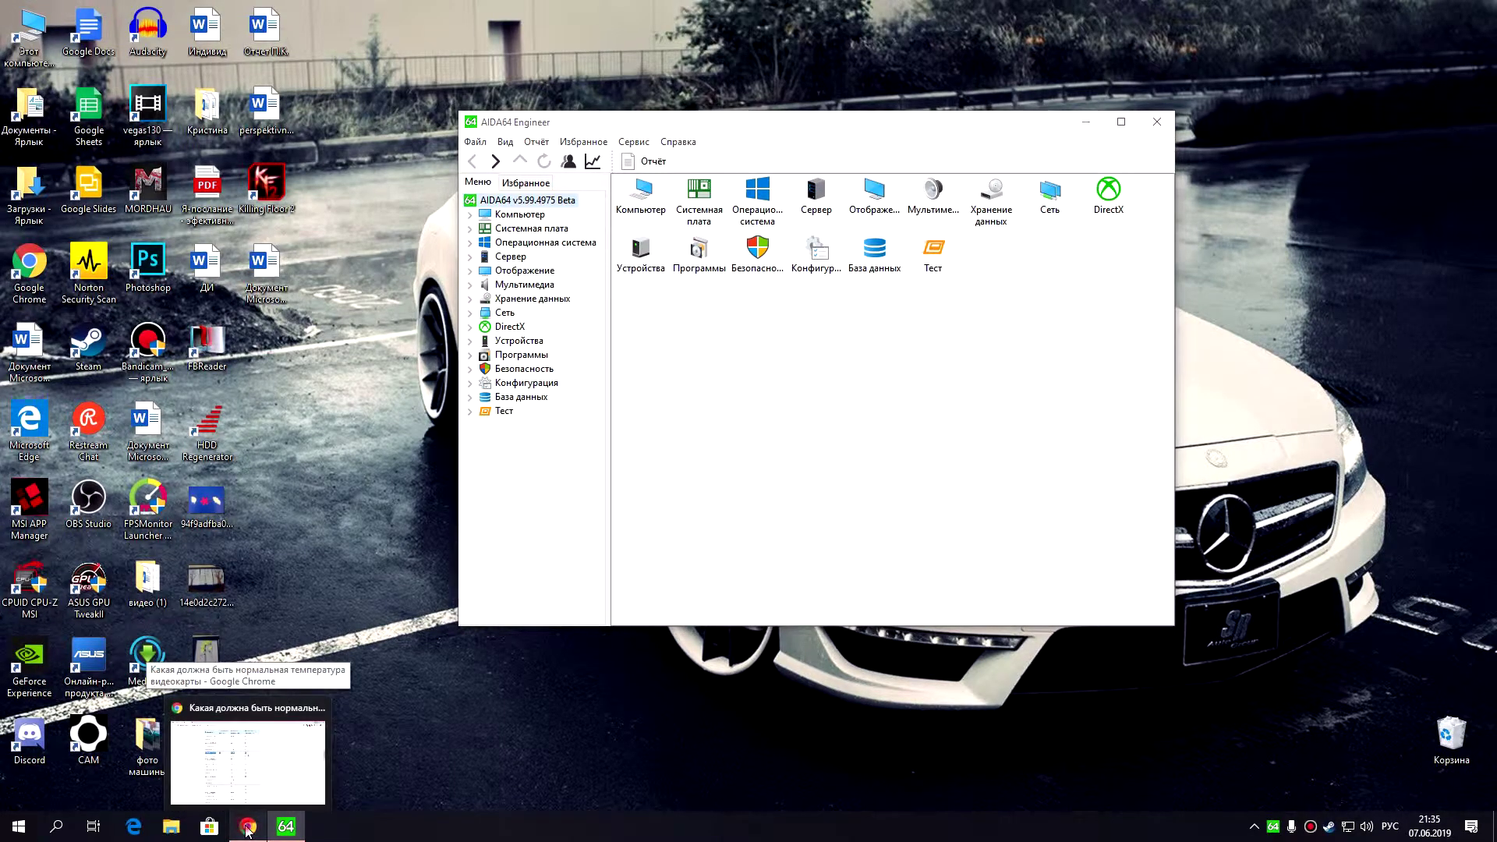
pyautogui.click(226, 748)
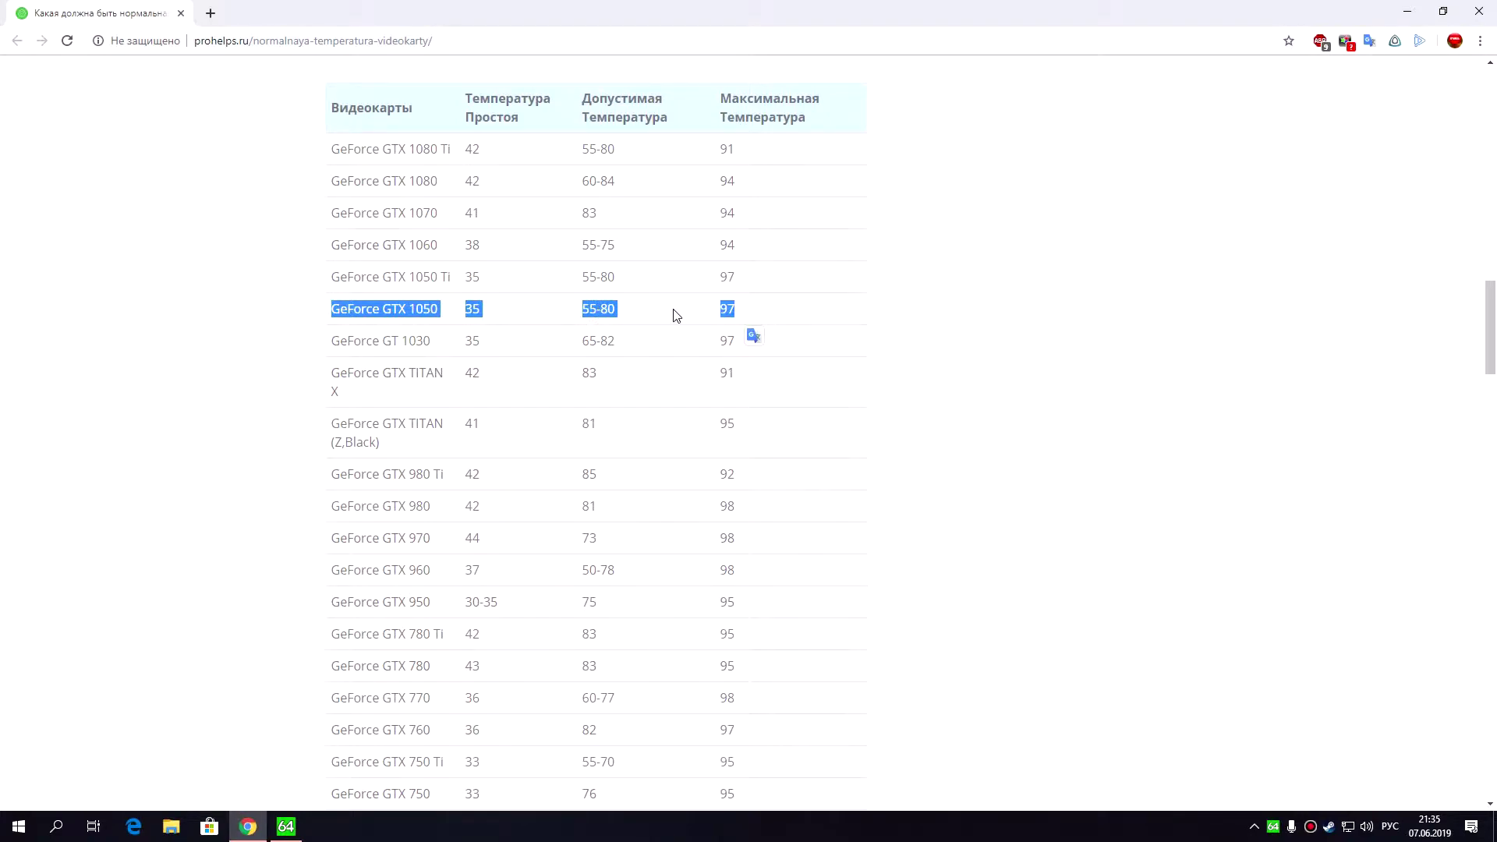
pyautogui.click(1406, 10)
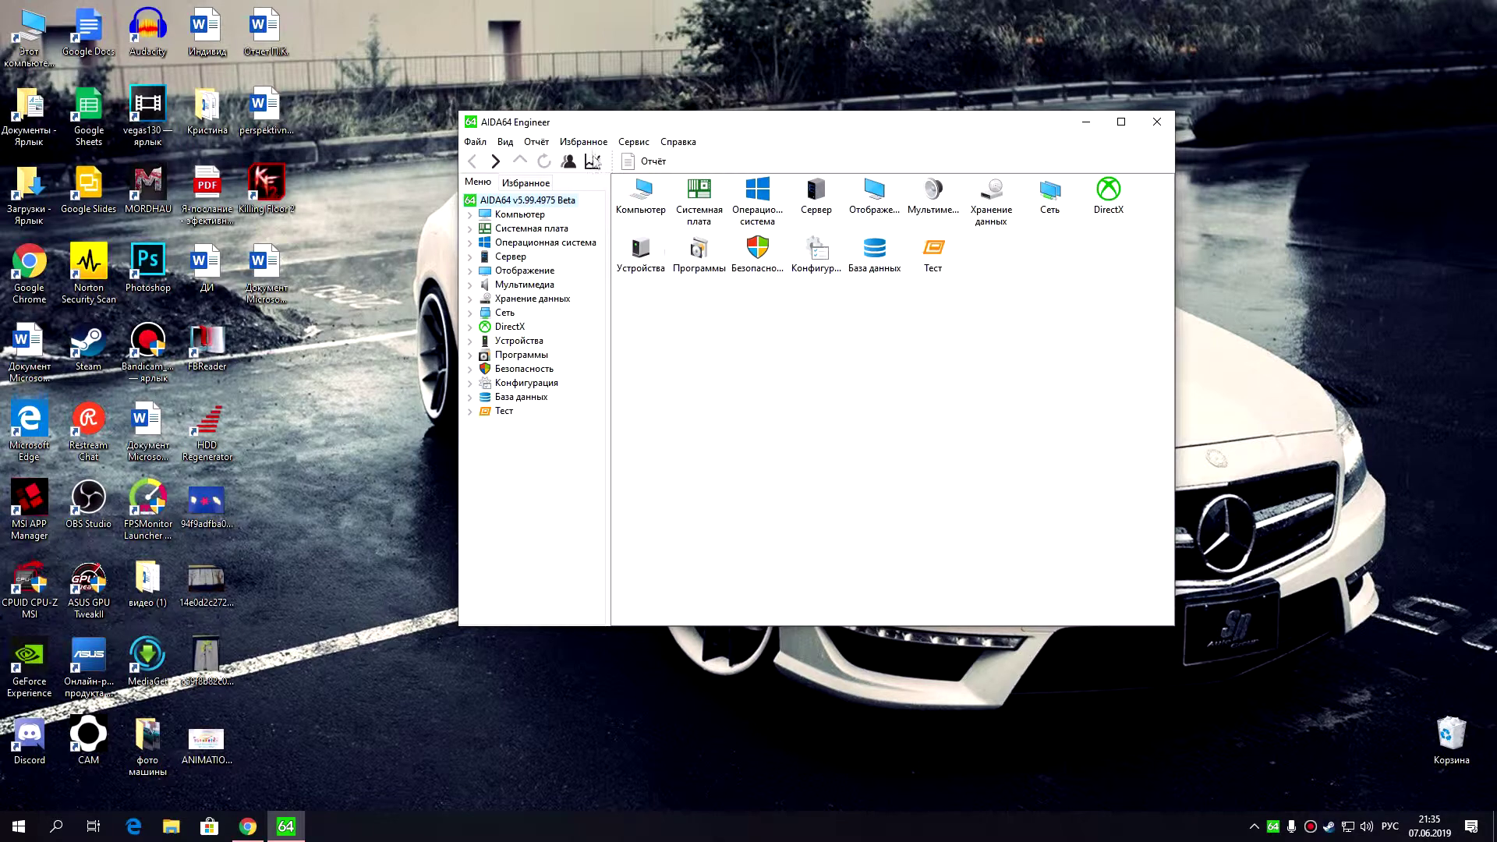
# Step: Open AIDA64's System Stability Test and maximize its window
pyautogui.click(594, 161)
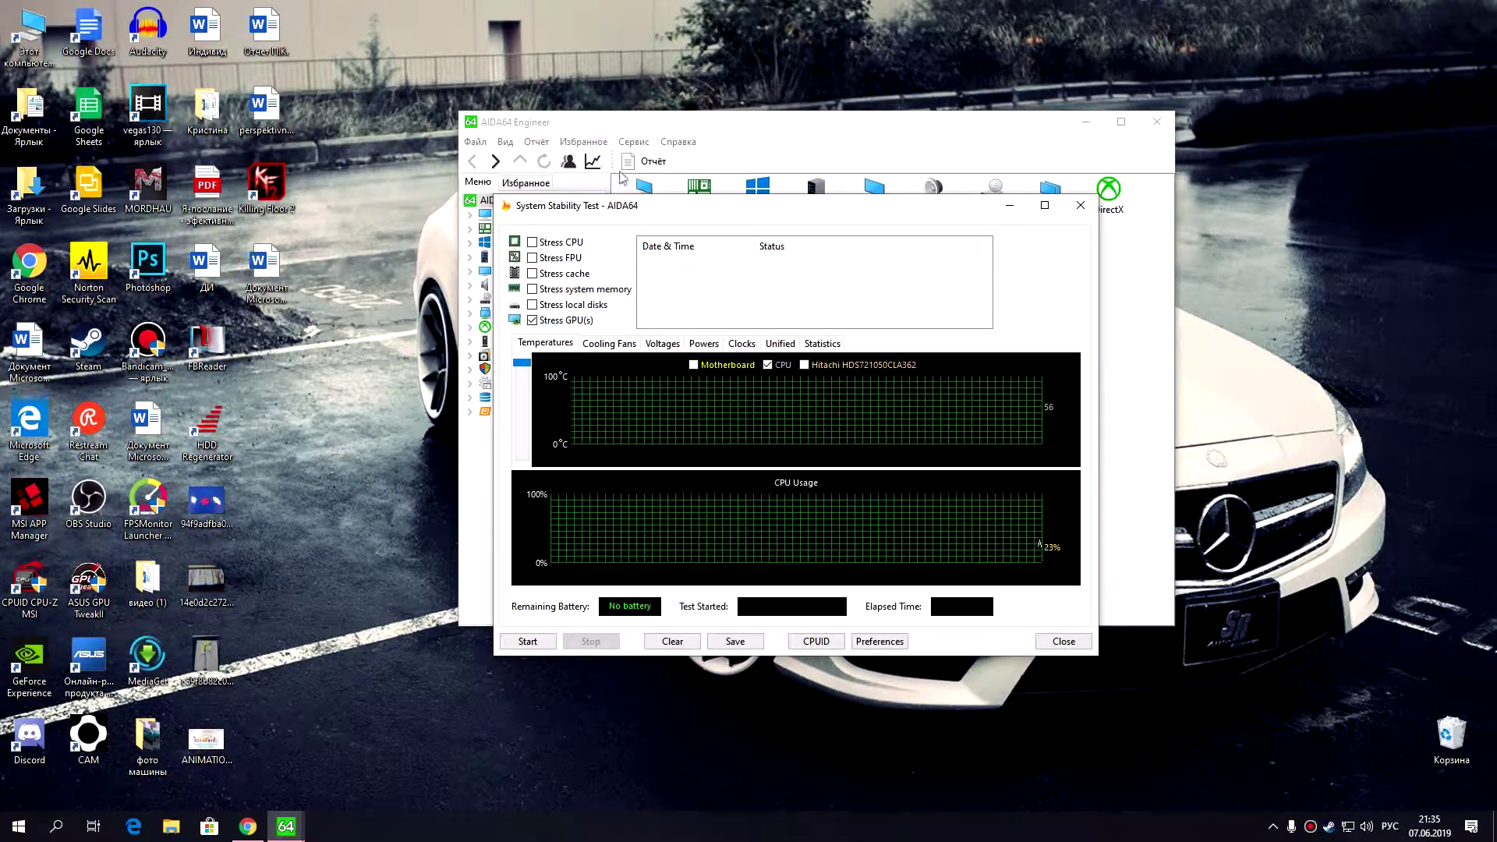
pyautogui.moveTo(725, 182); pyautogui.dragTo(753, 137)
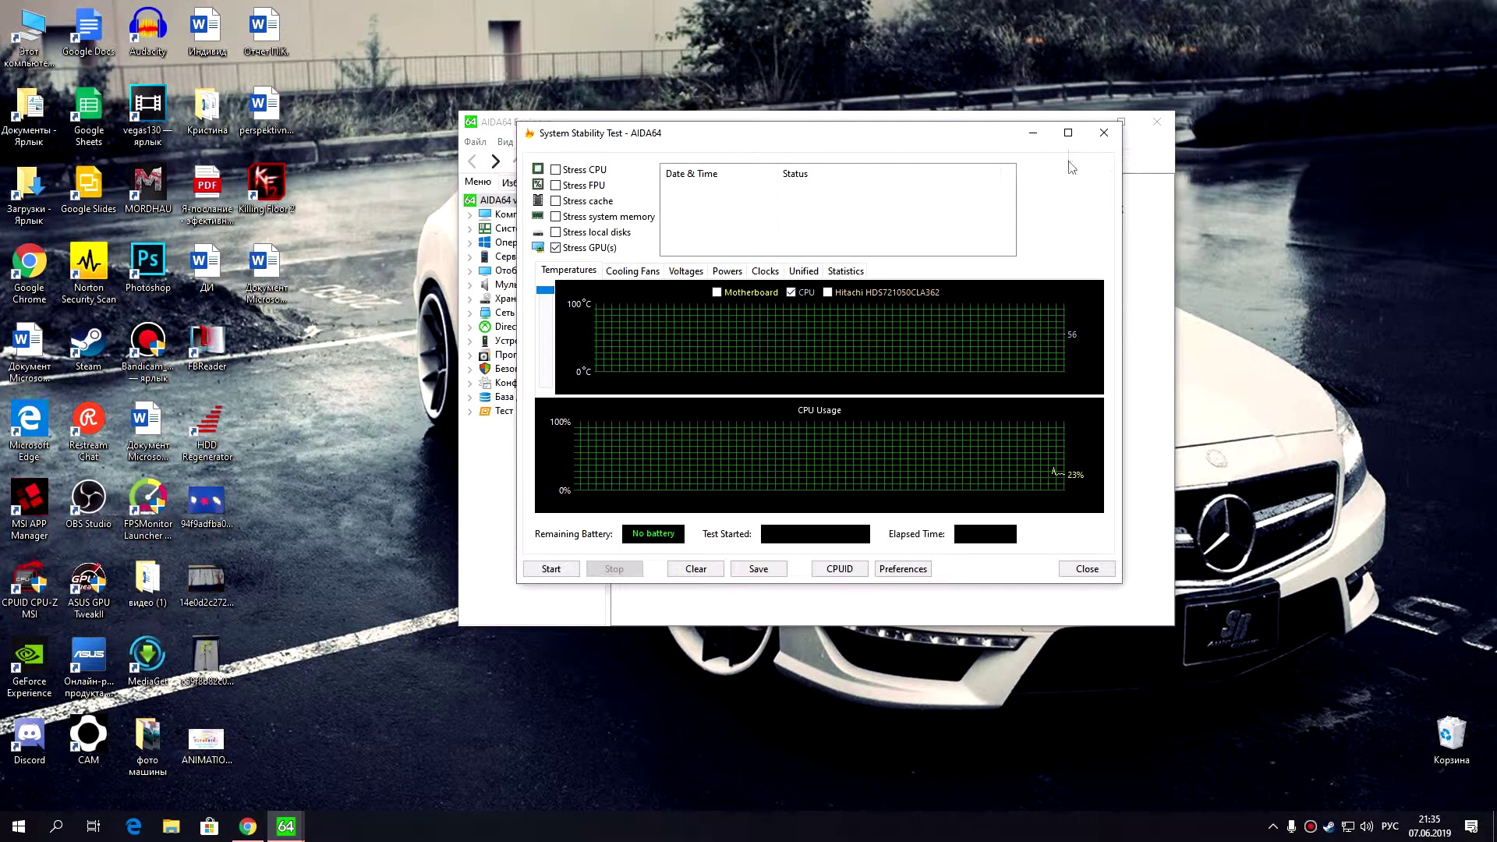
pyautogui.click(1067, 132)
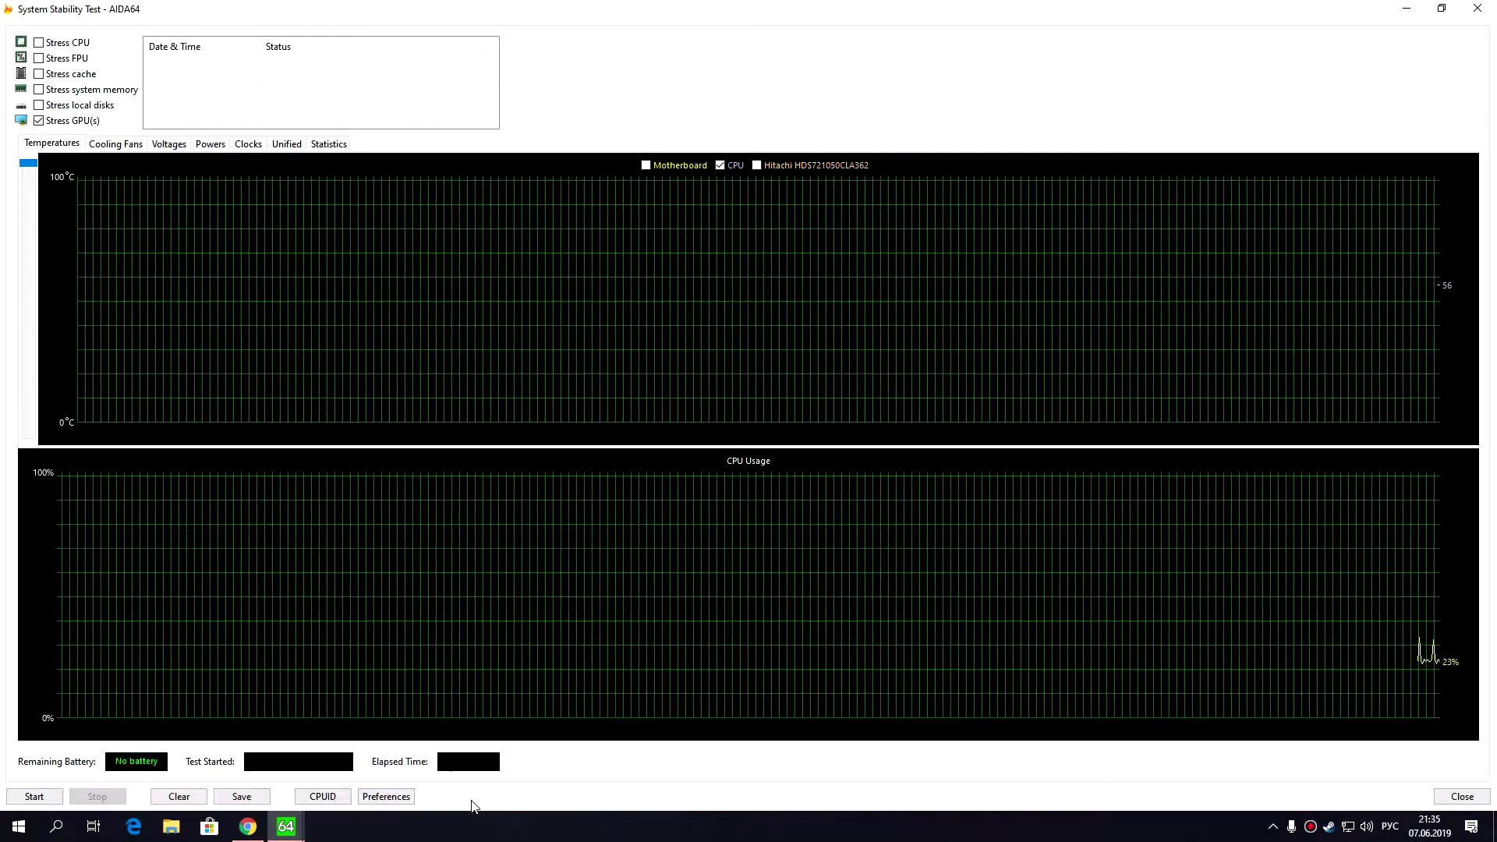
# Step: In the stability test preferences, assign GPU Diode to the red temperature line and GPU to the red cooling fan line
pyautogui.click(405, 797)
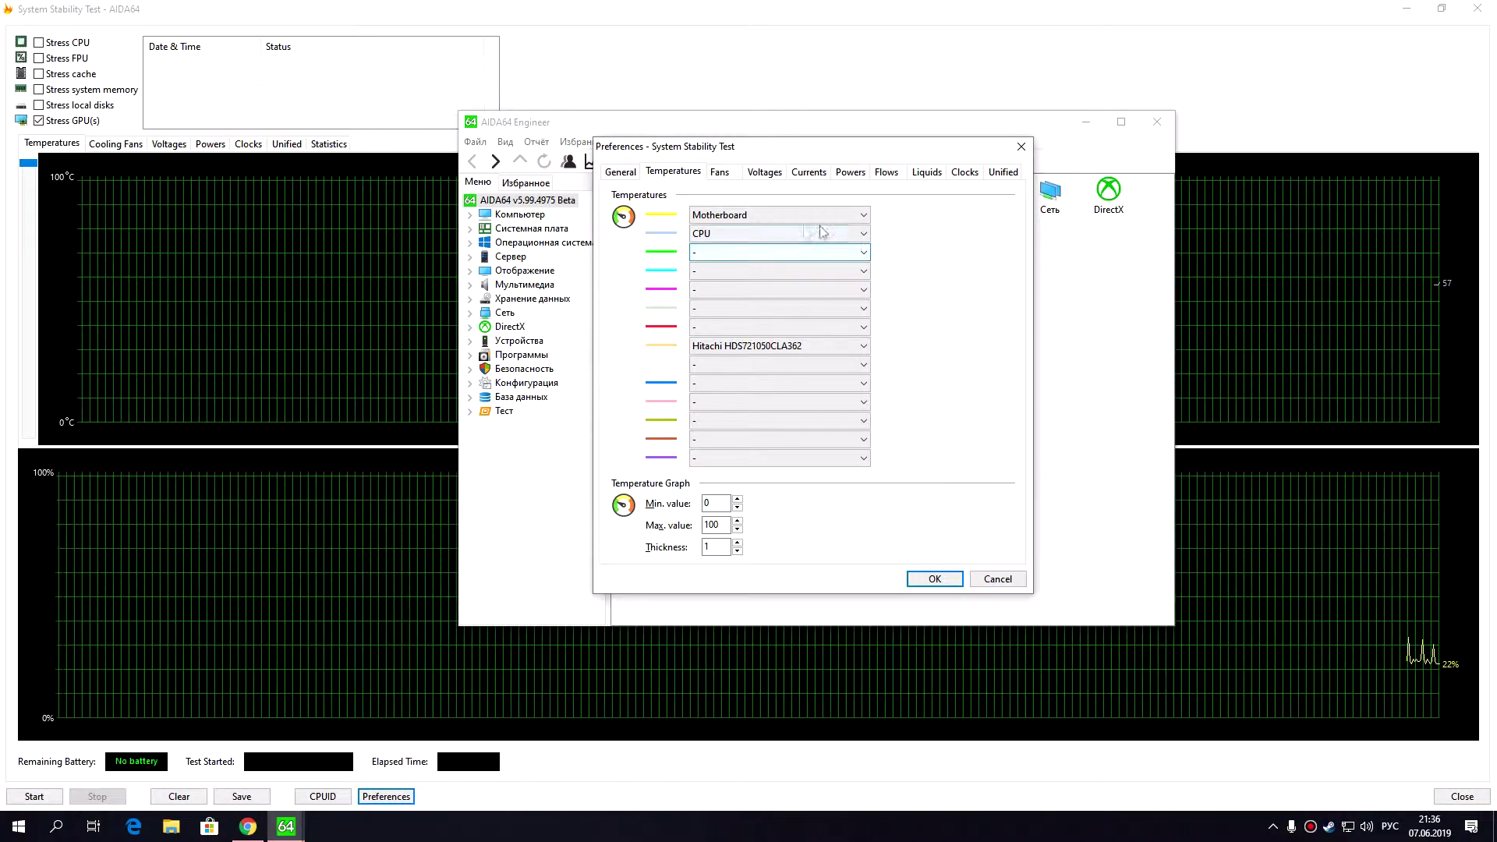
pyautogui.click(862, 326)
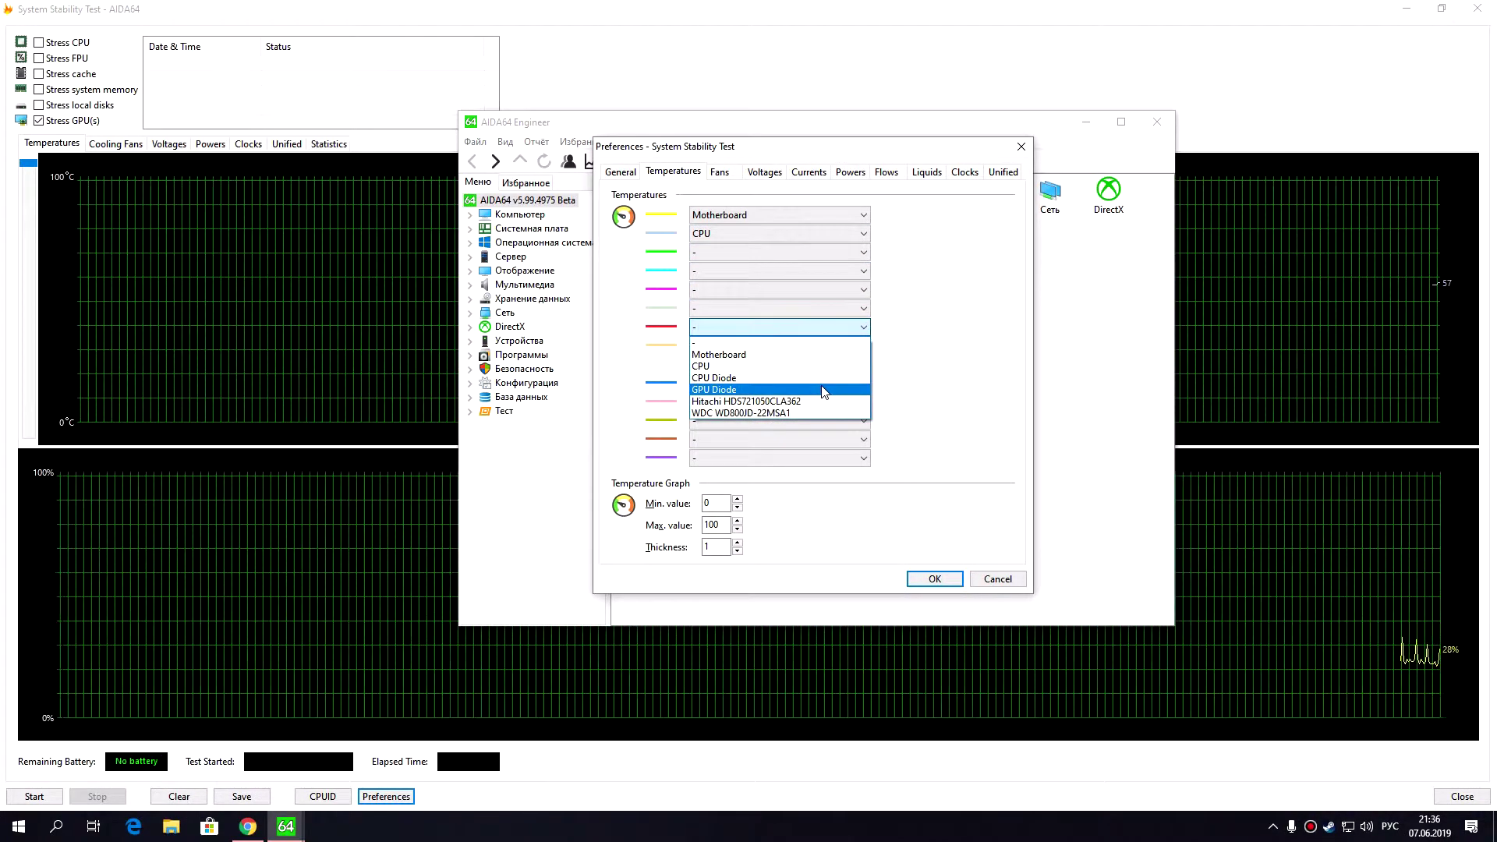
pyautogui.click(822, 390)
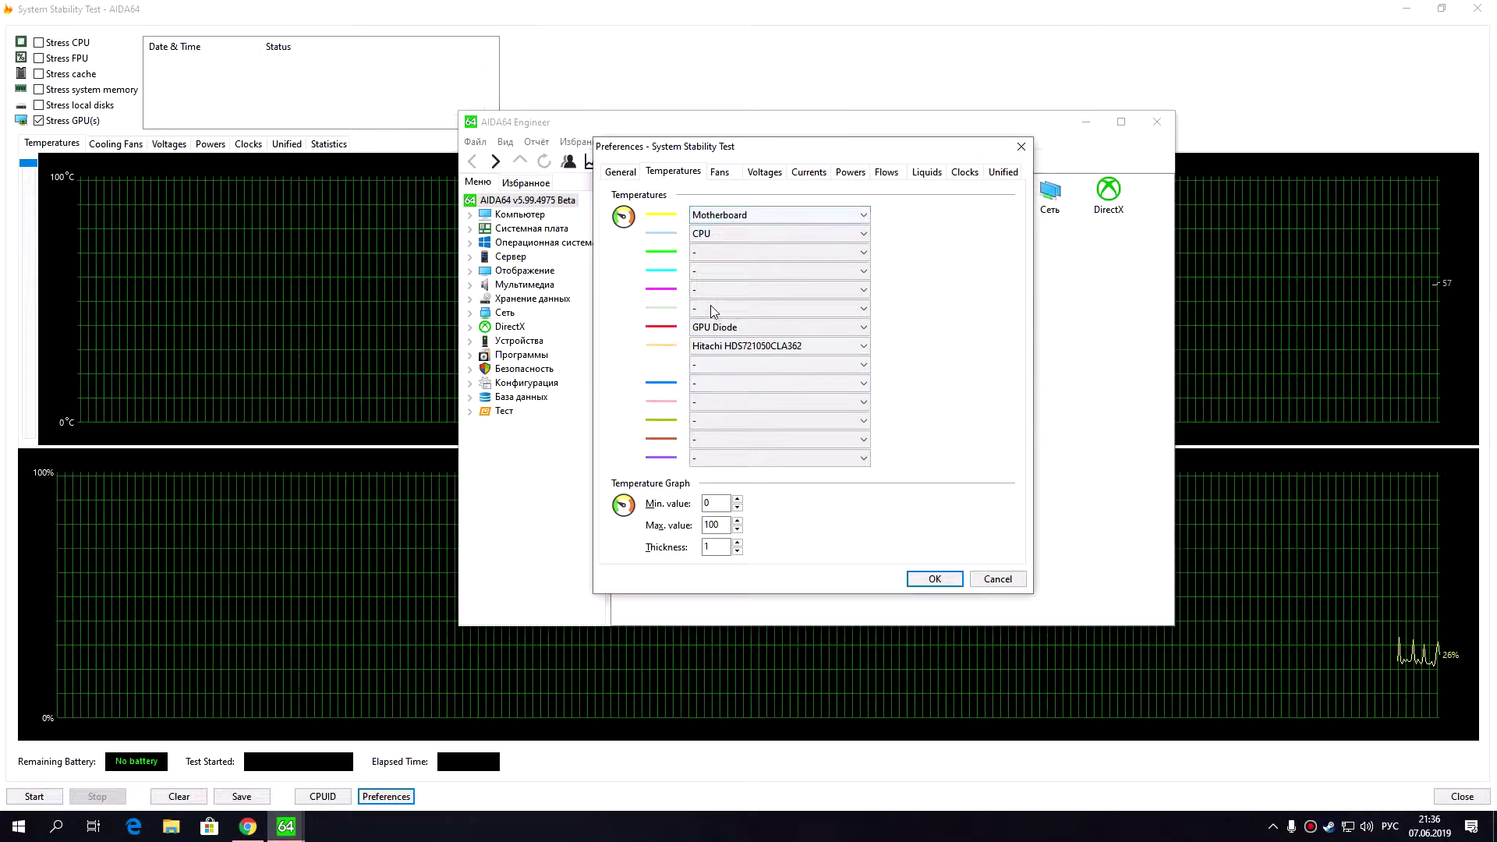
pyautogui.click(721, 173)
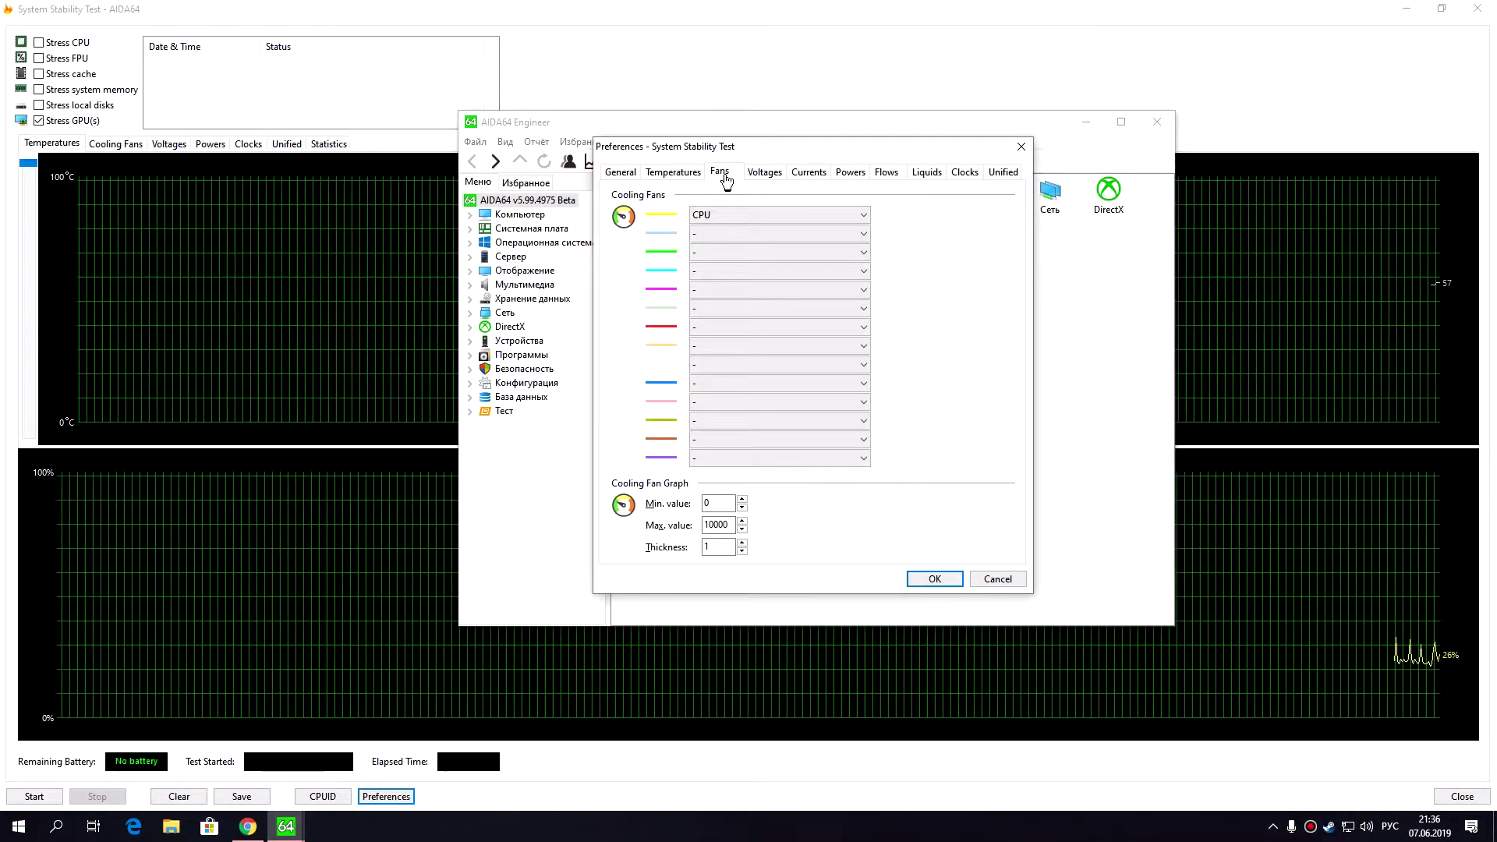
pyautogui.click(856, 328)
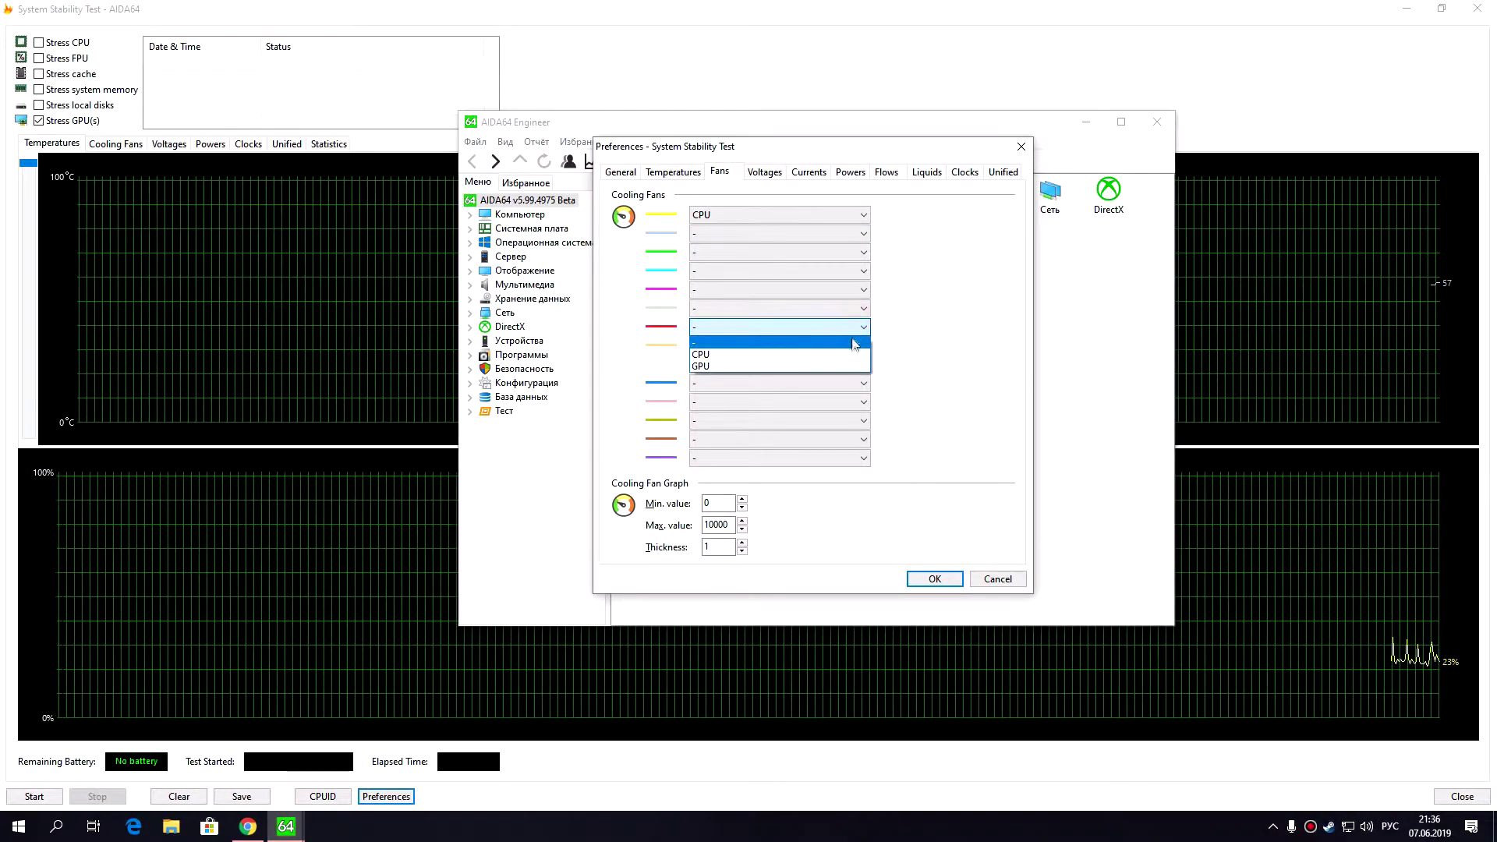
pyautogui.click(852, 366)
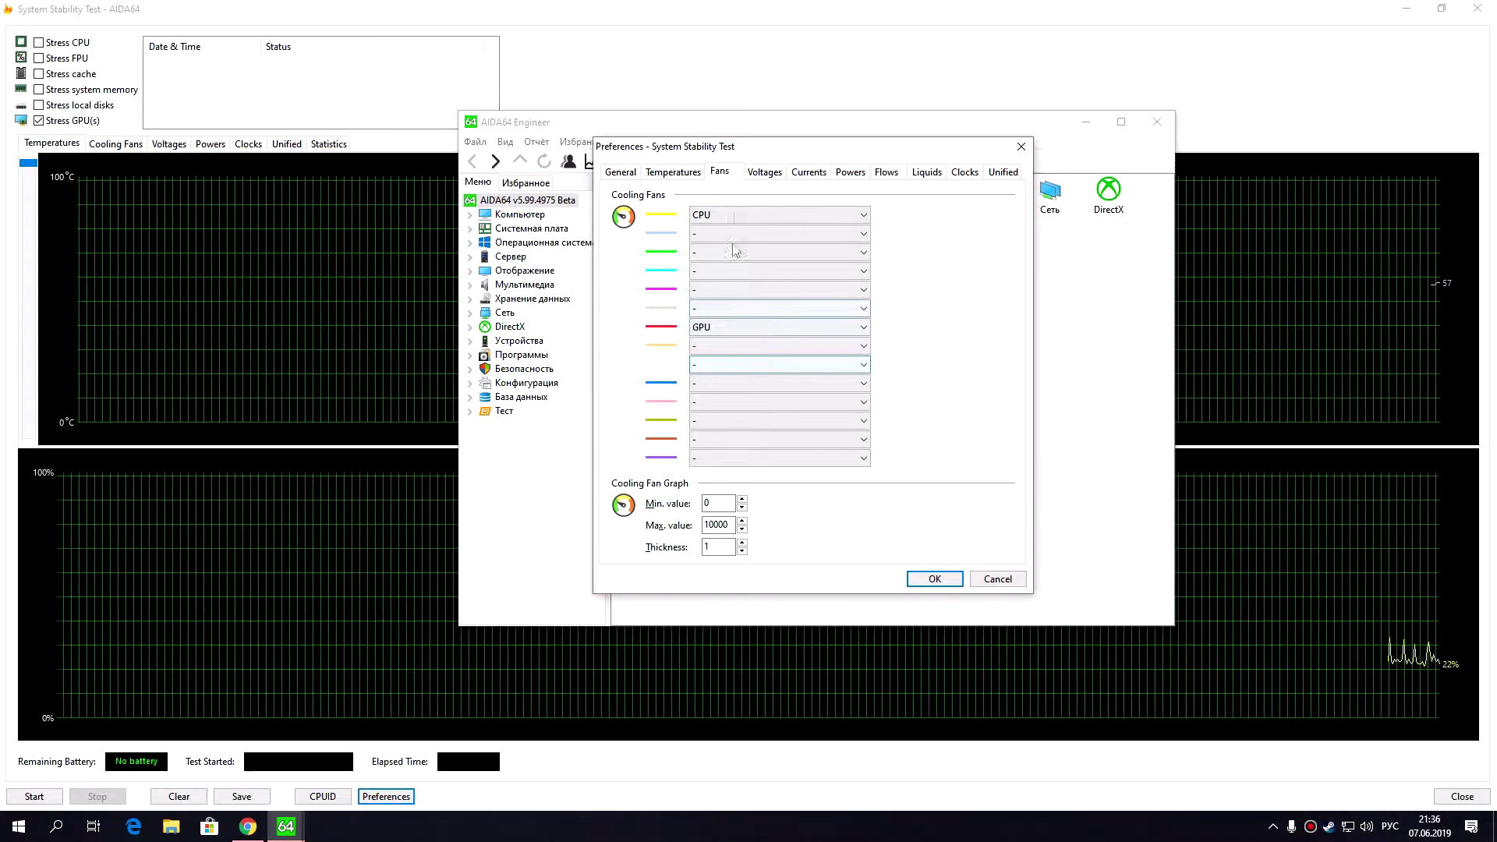
# Step: Check the available voltage sensors, and reassign the CPU Package power sensor from the light-blue graph line to the red one
pyautogui.click(764, 172)
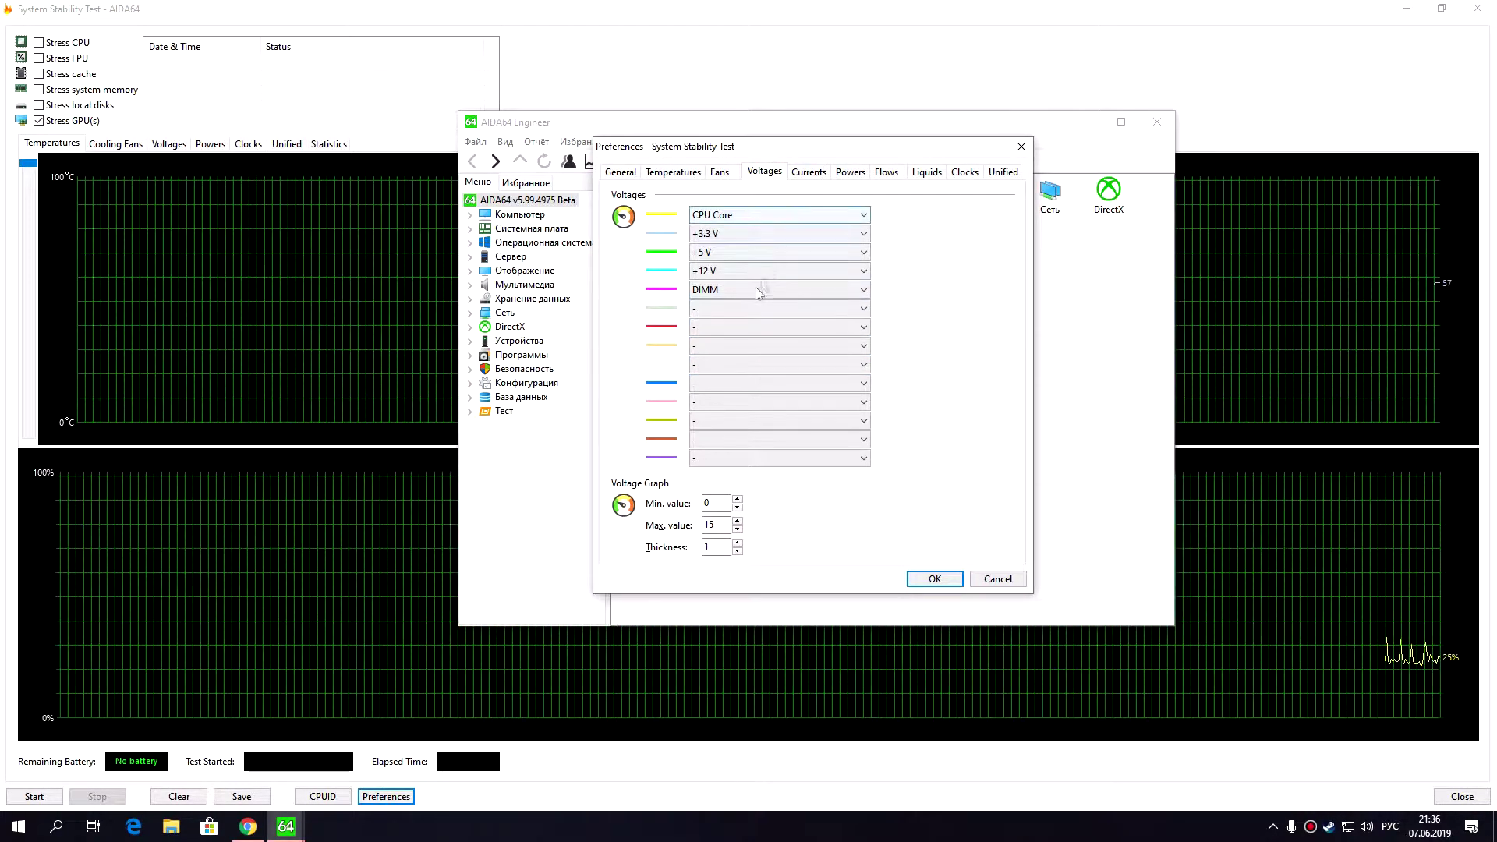
pyautogui.click(835, 328)
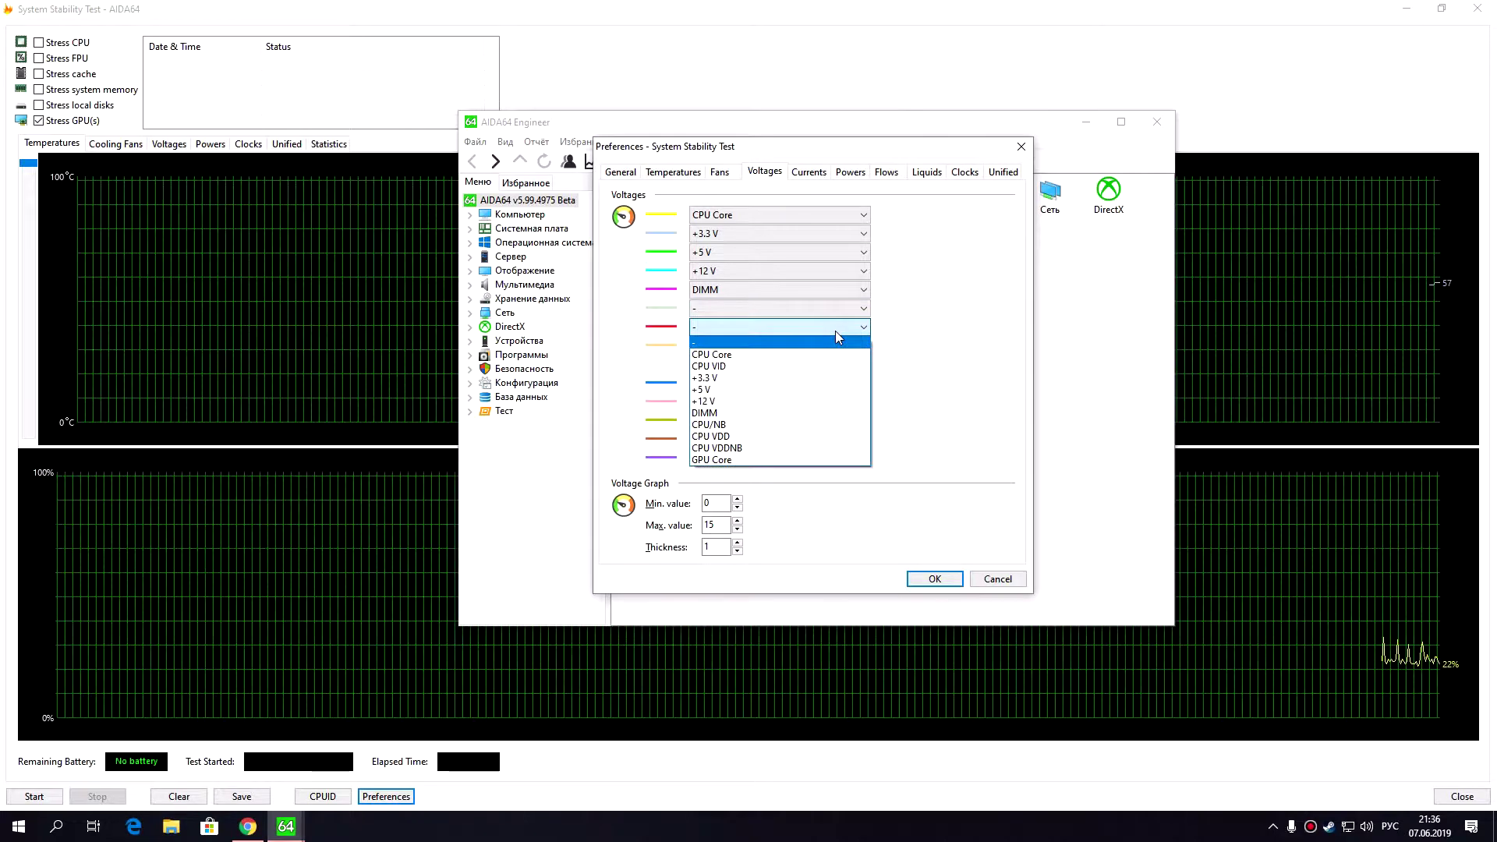
pyautogui.click(835, 331)
pyautogui.click(808, 171)
pyautogui.click(849, 172)
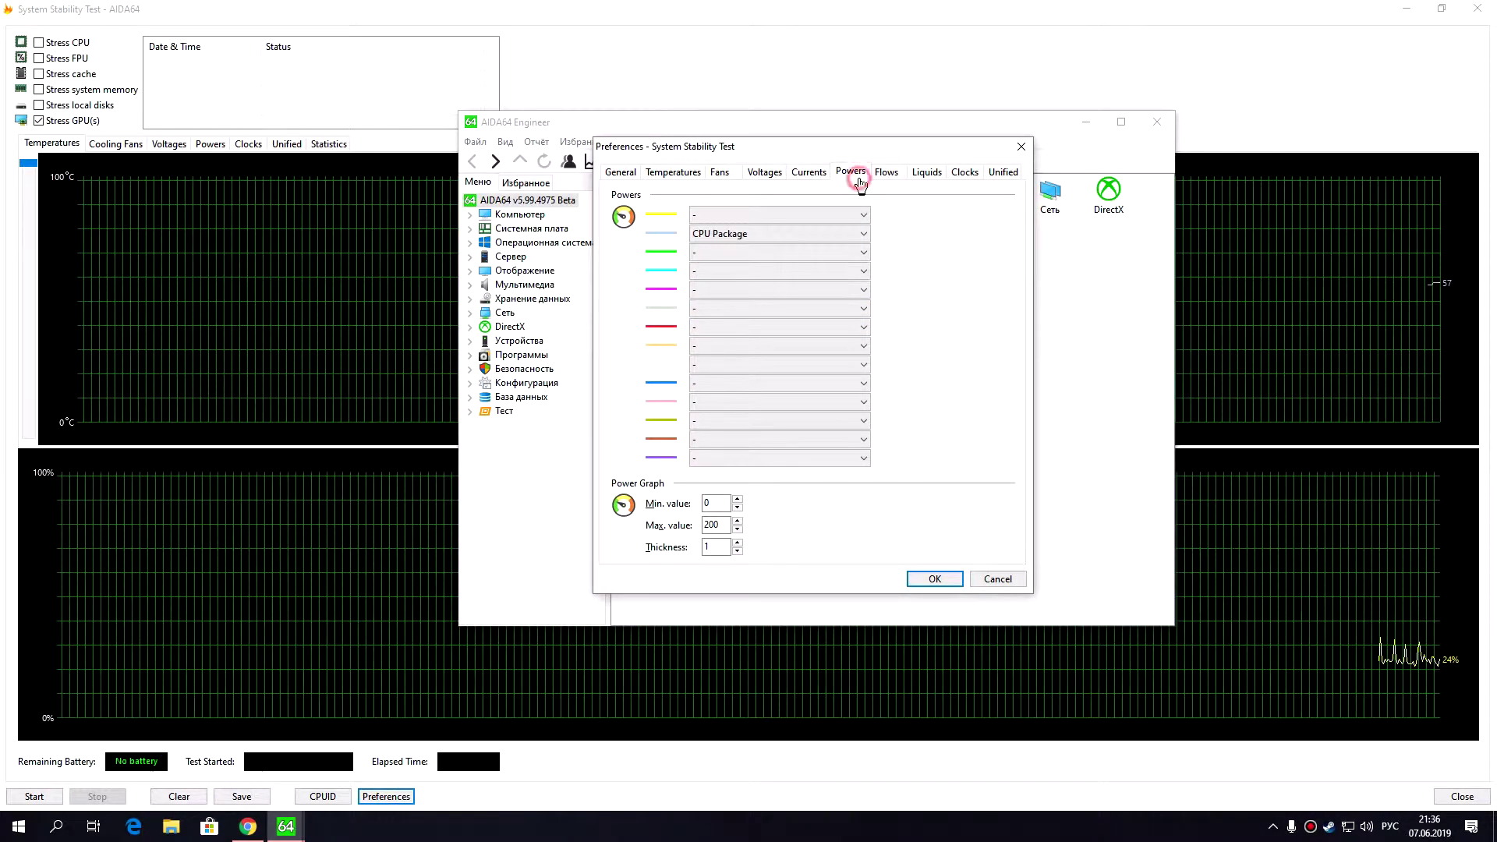
pyautogui.click(859, 328)
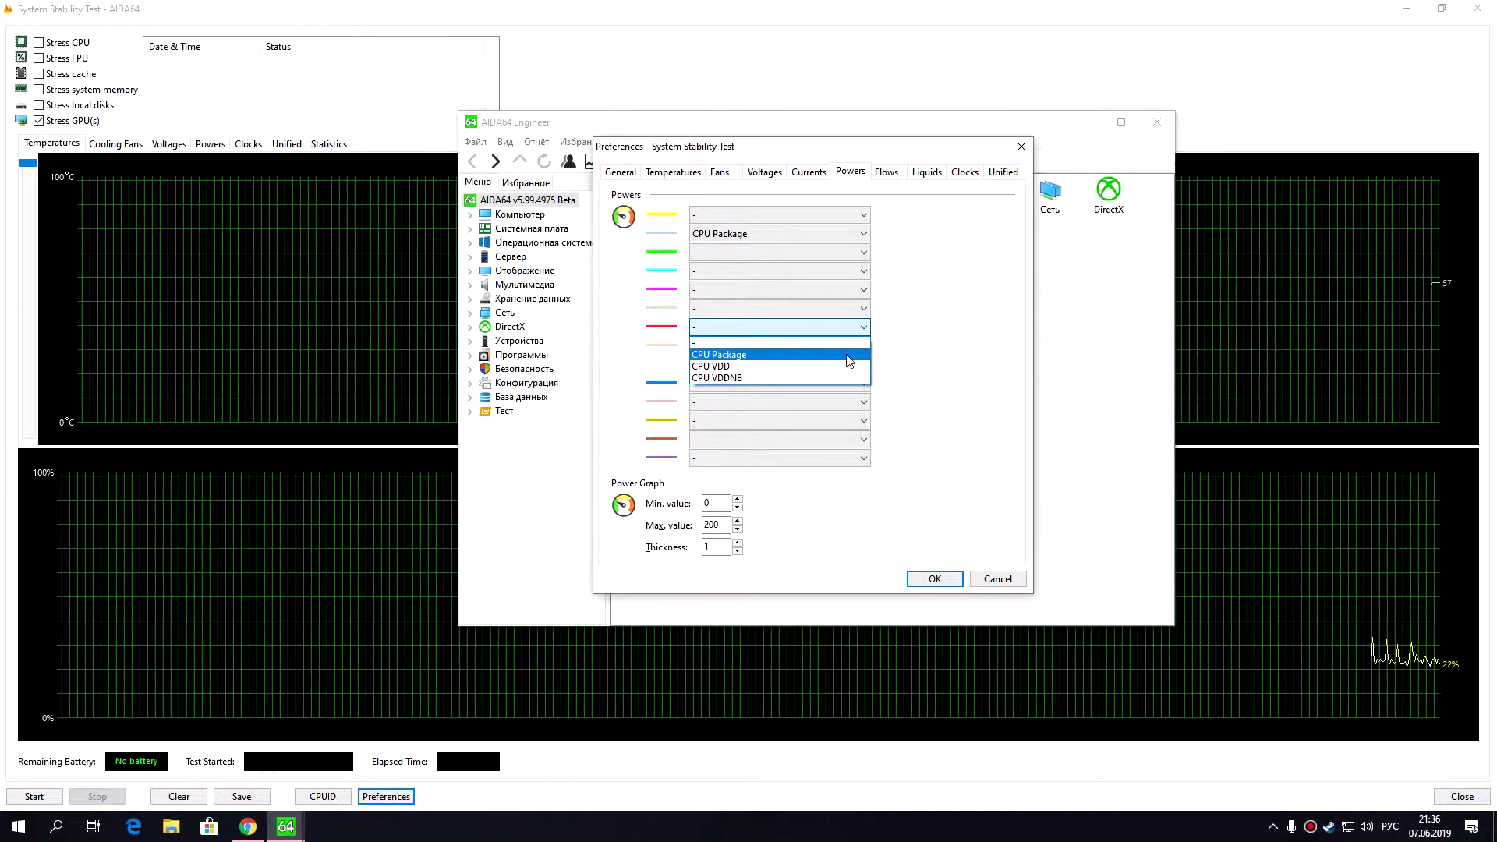
pyautogui.click(849, 356)
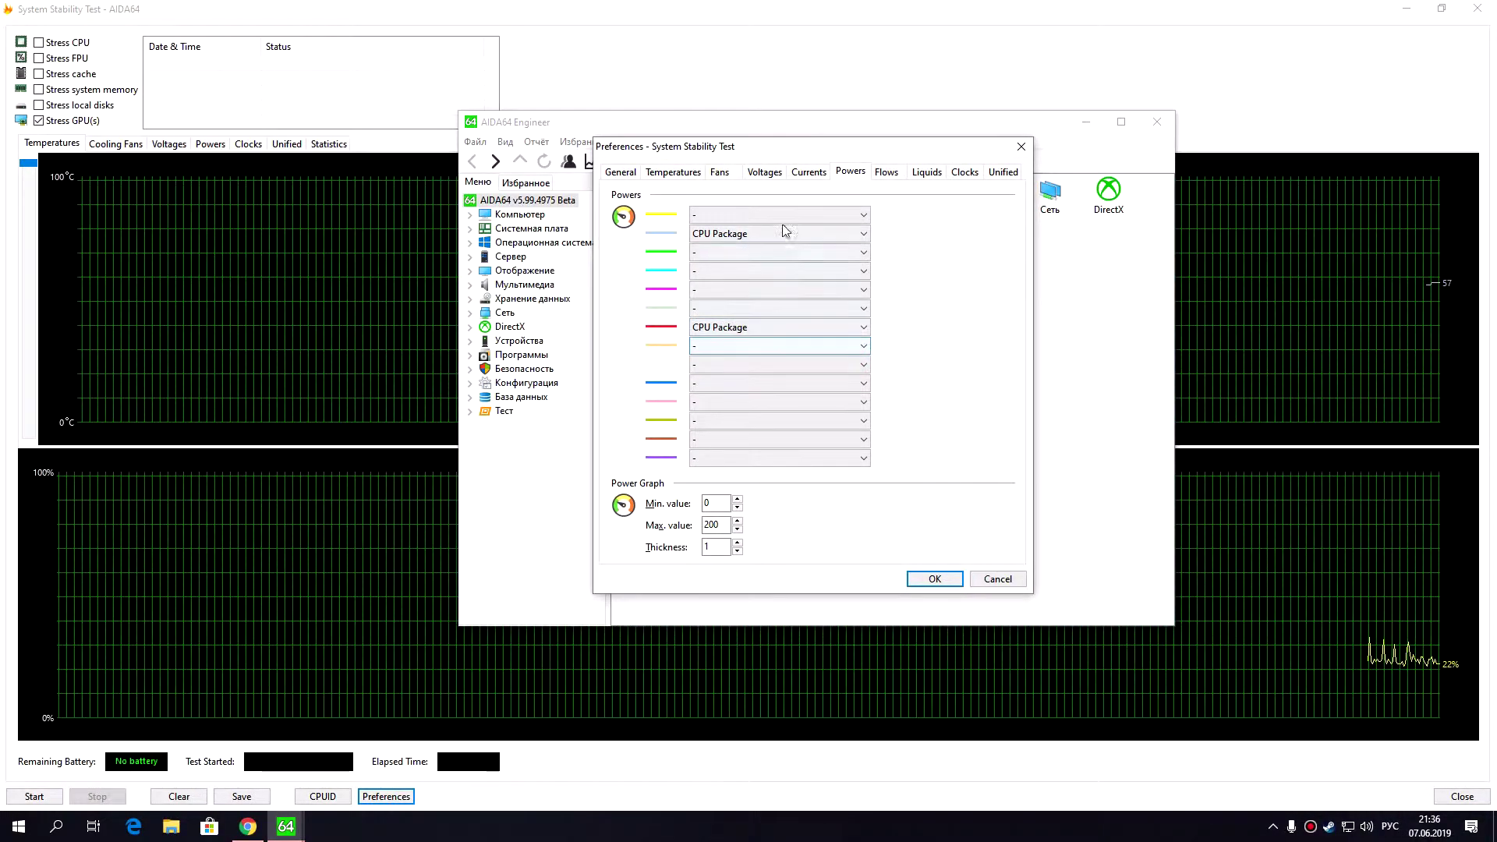
pyautogui.click(818, 236)
pyautogui.click(817, 249)
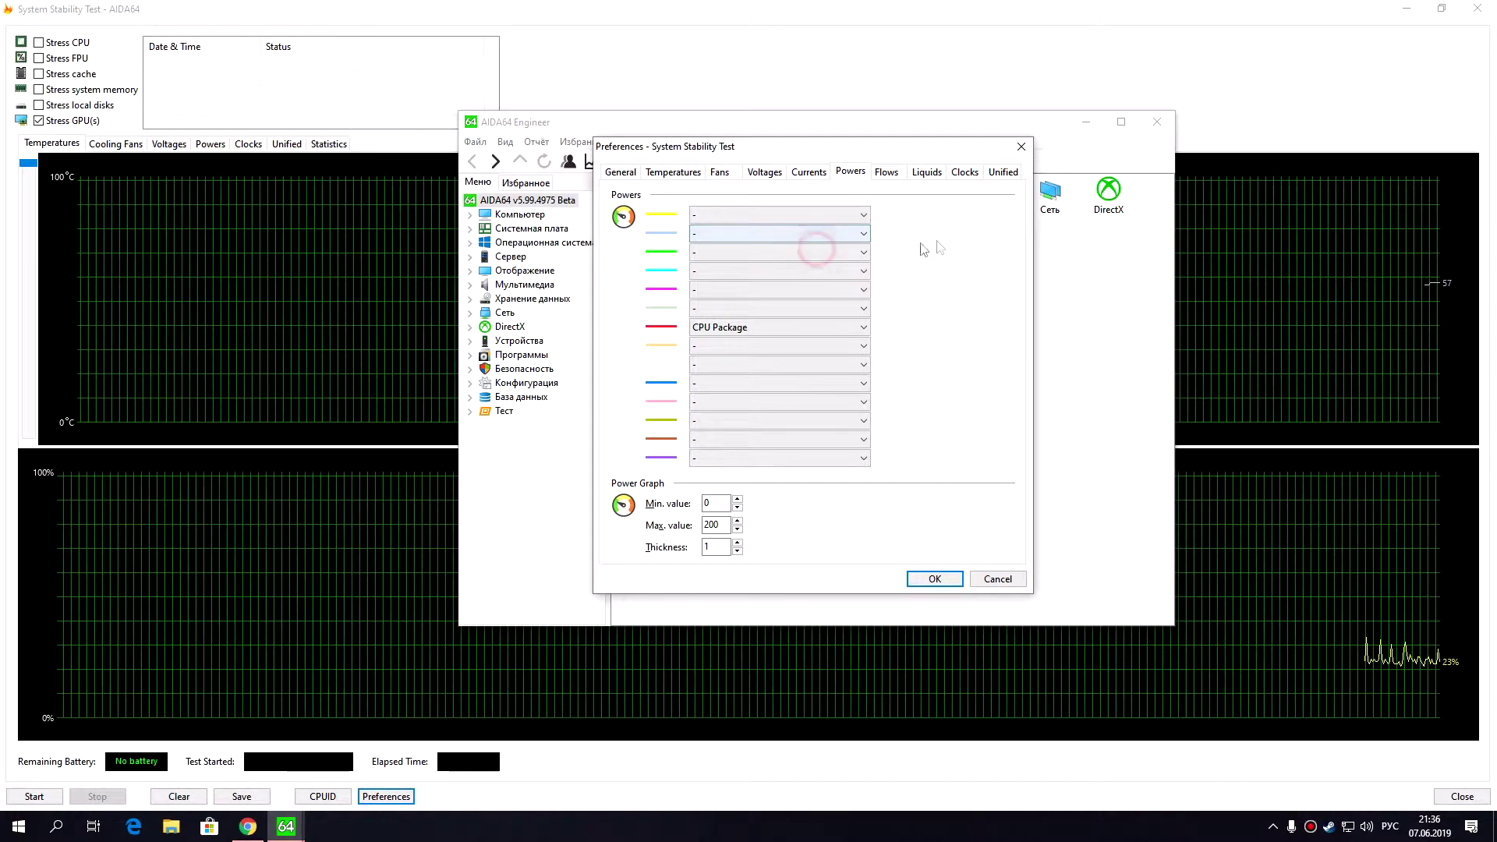
# Step: Review the flow and fan sensor settings, apply the preferences and start the GPU stress test
pyautogui.click(886, 172)
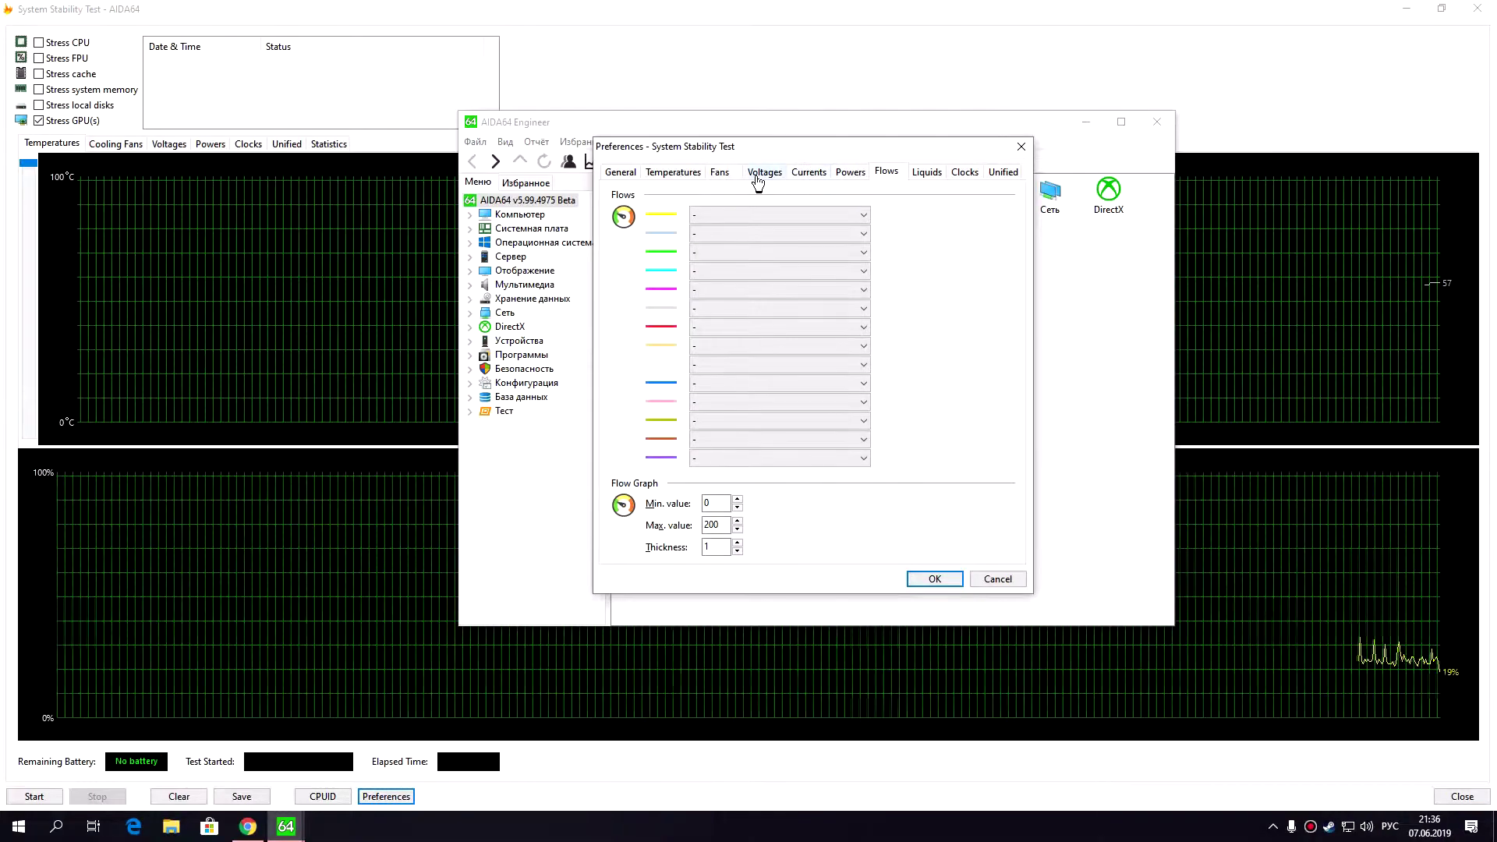
pyautogui.click(719, 173)
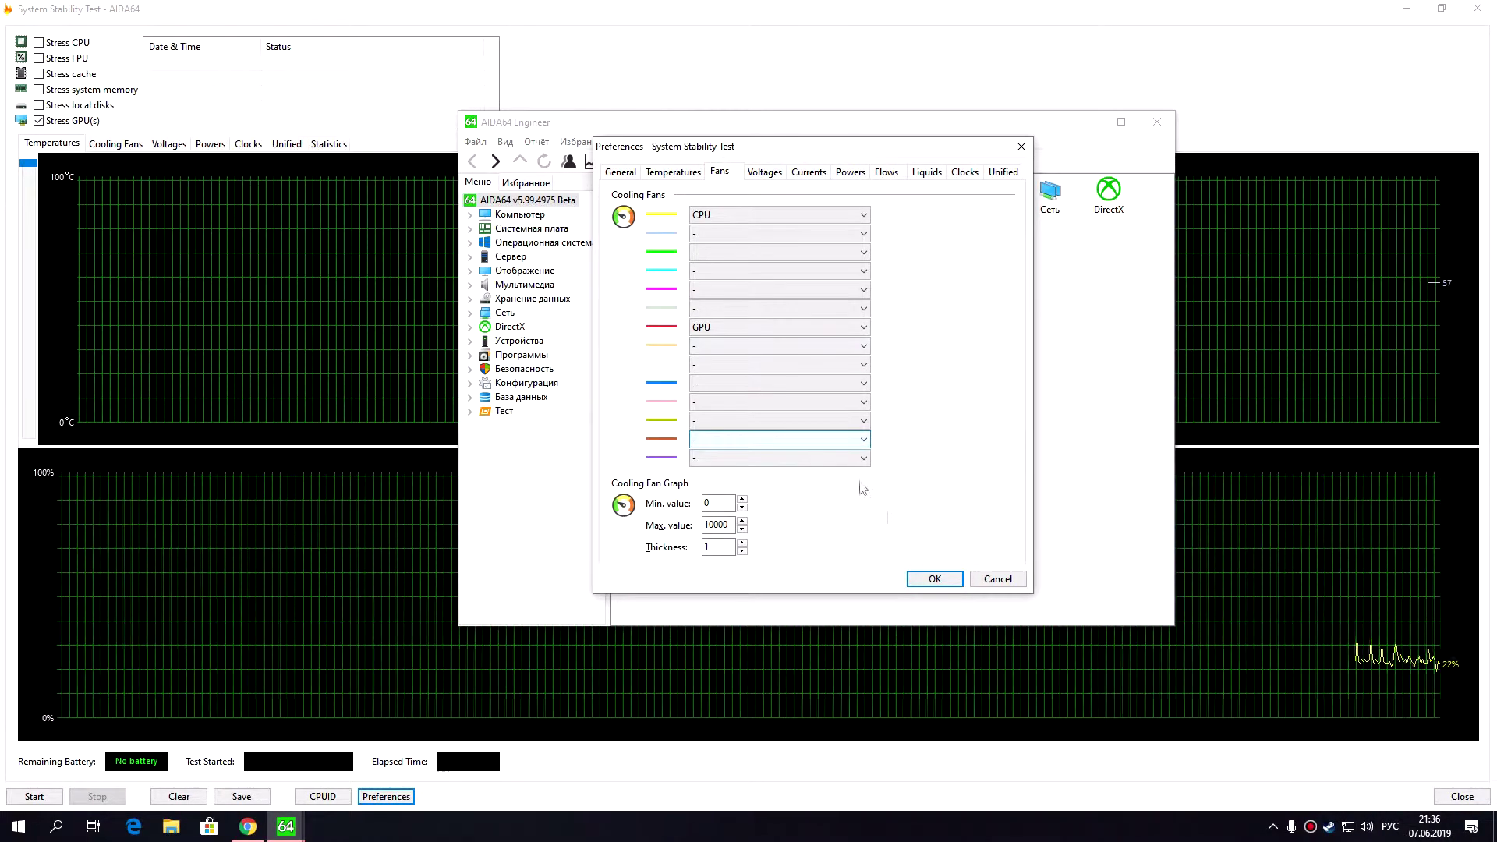
pyautogui.click(934, 579)
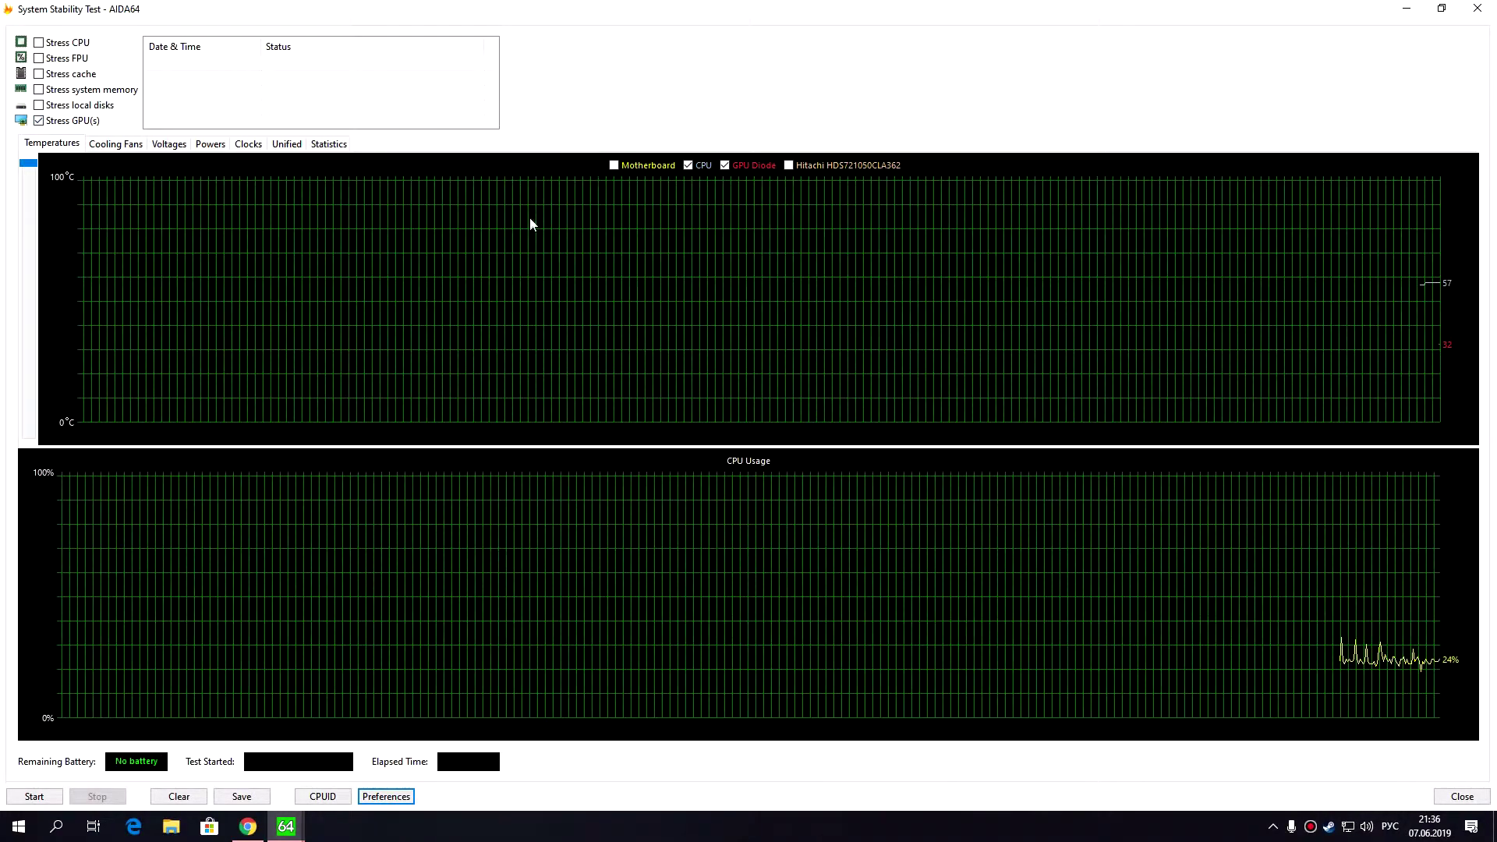
pyautogui.click(37, 797)
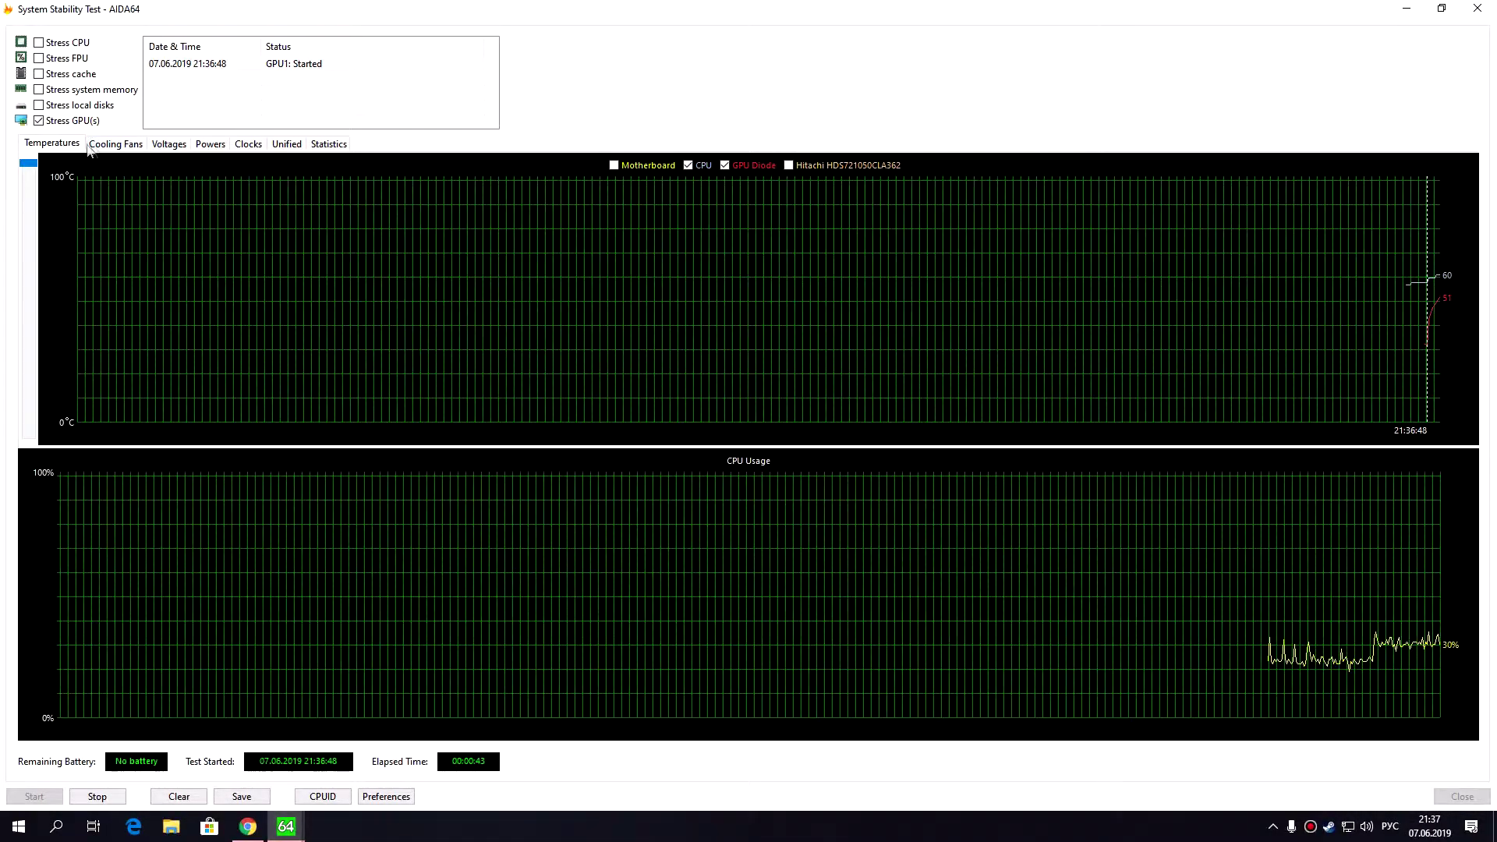
# Step: Examine the temperature, cooling fan, voltage and power graphs repeatedly while the GPU stress test runs
pyautogui.click(117, 144)
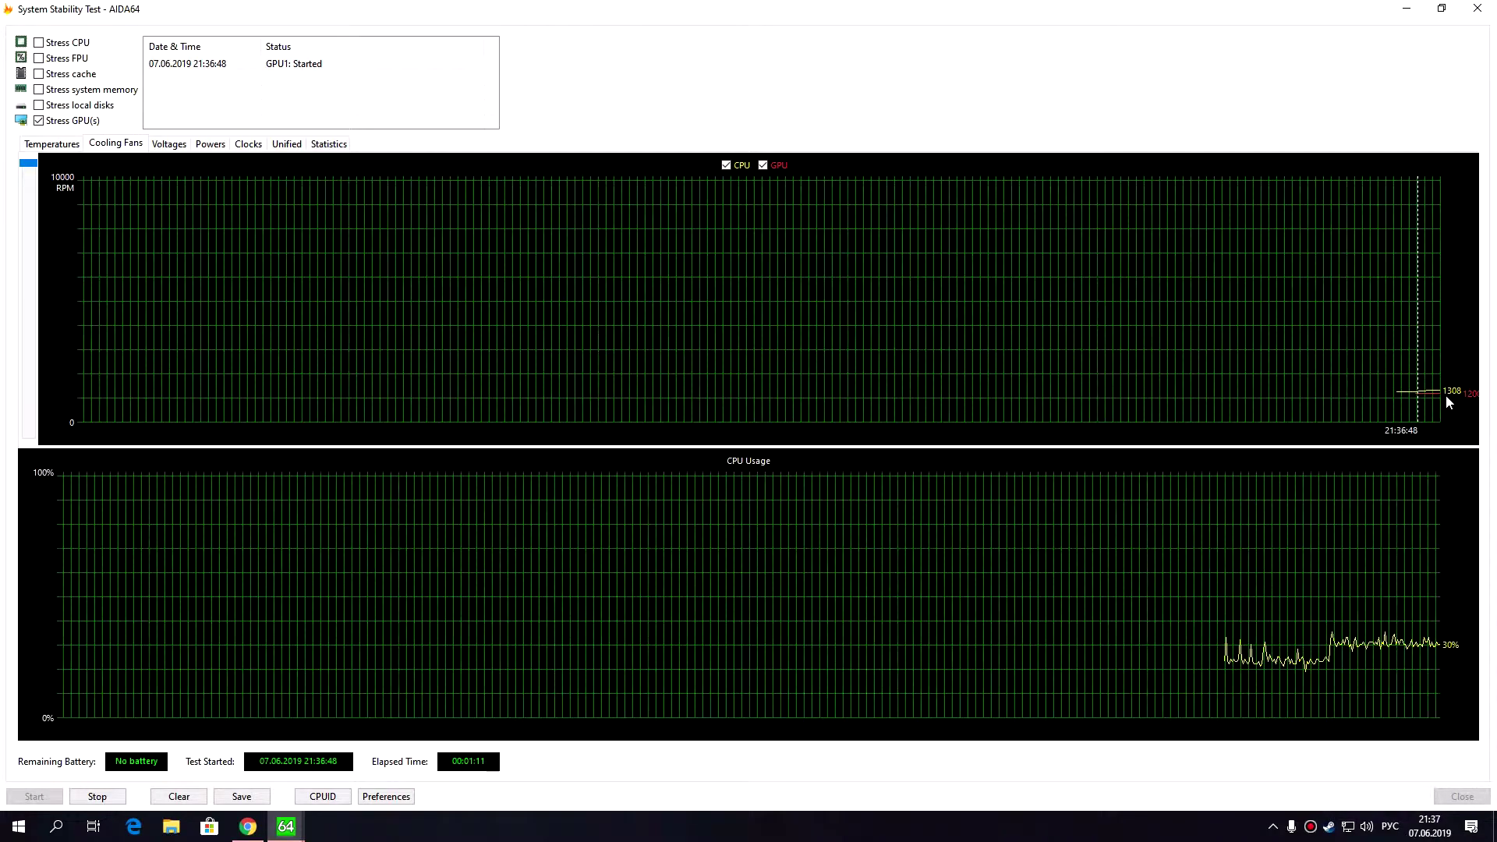
pyautogui.click(39, 144)
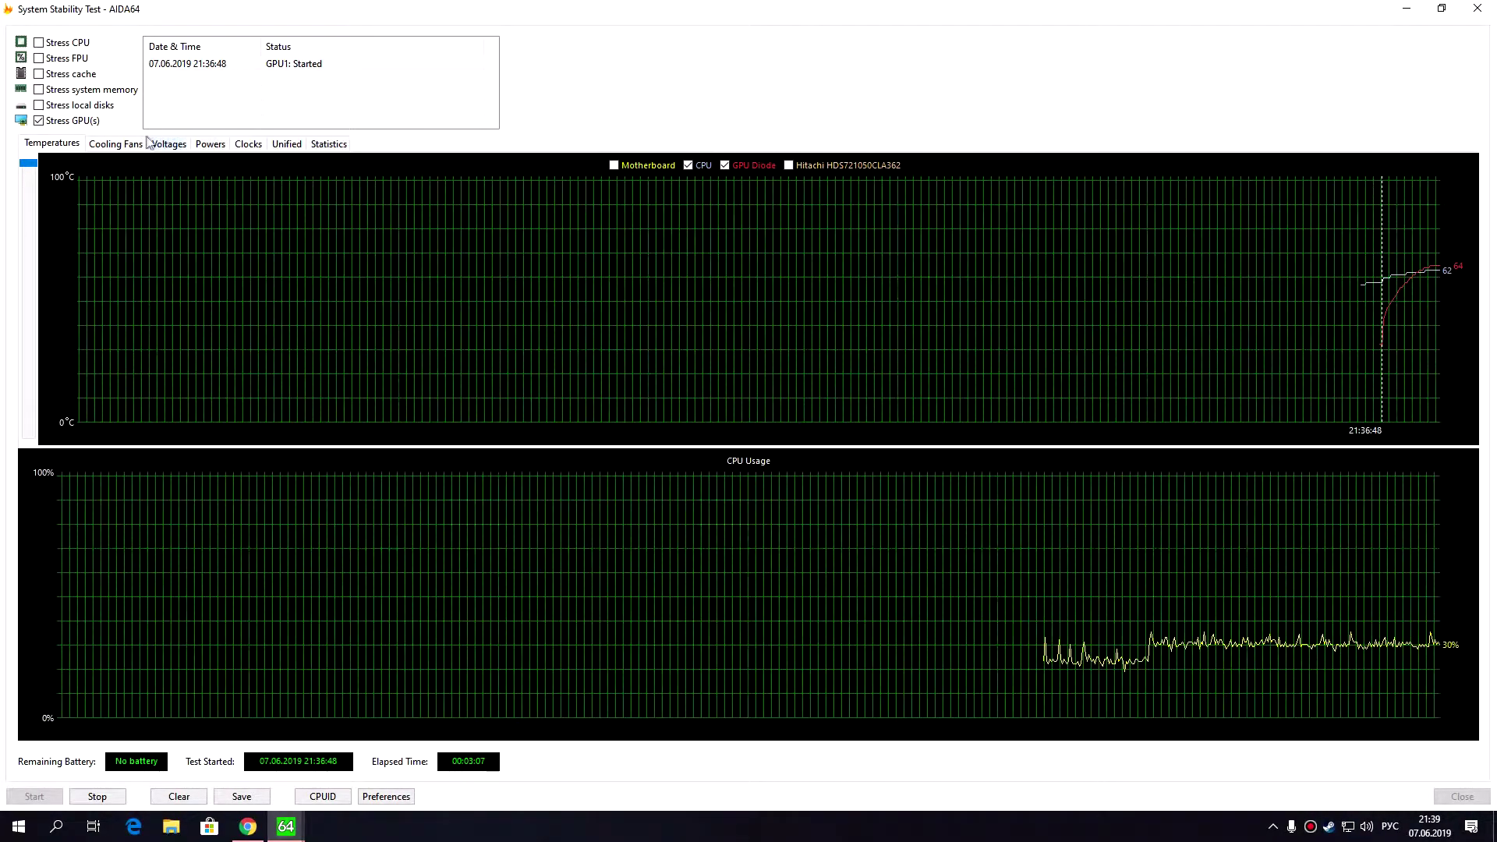
pyautogui.click(115, 144)
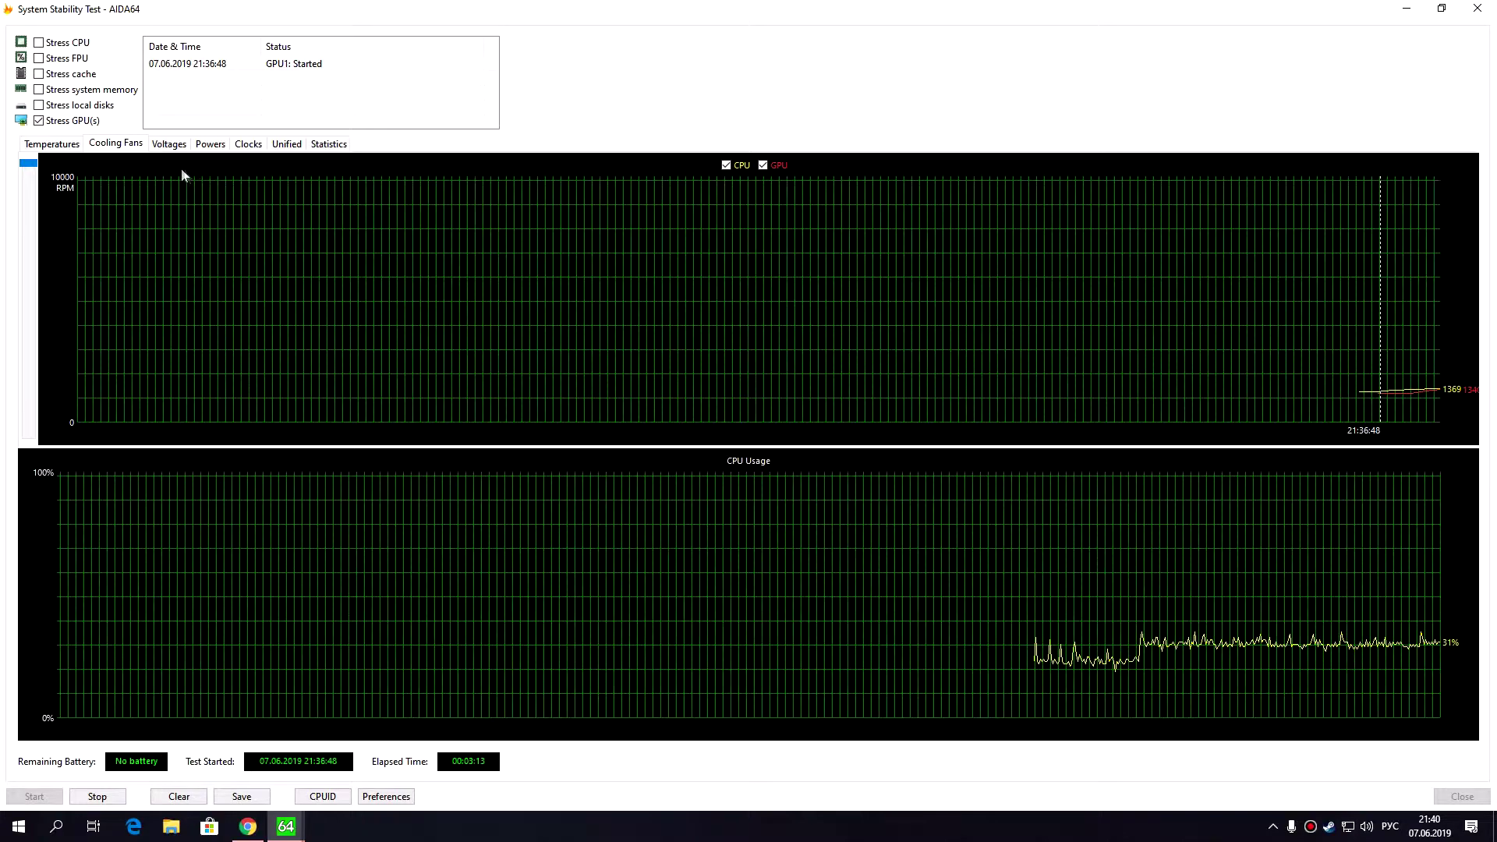
pyautogui.click(175, 148)
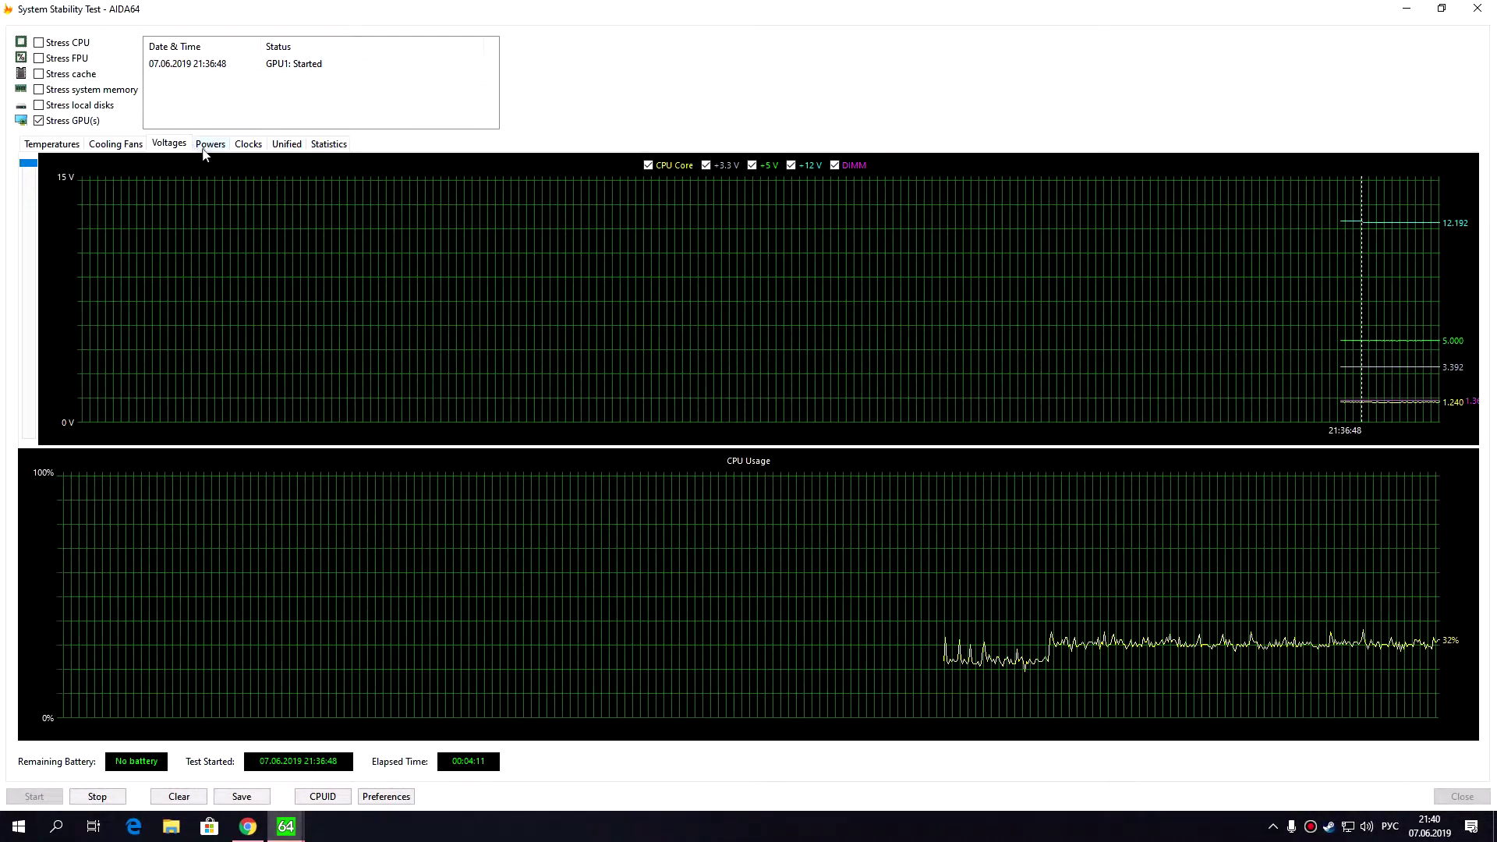
pyautogui.click(208, 147)
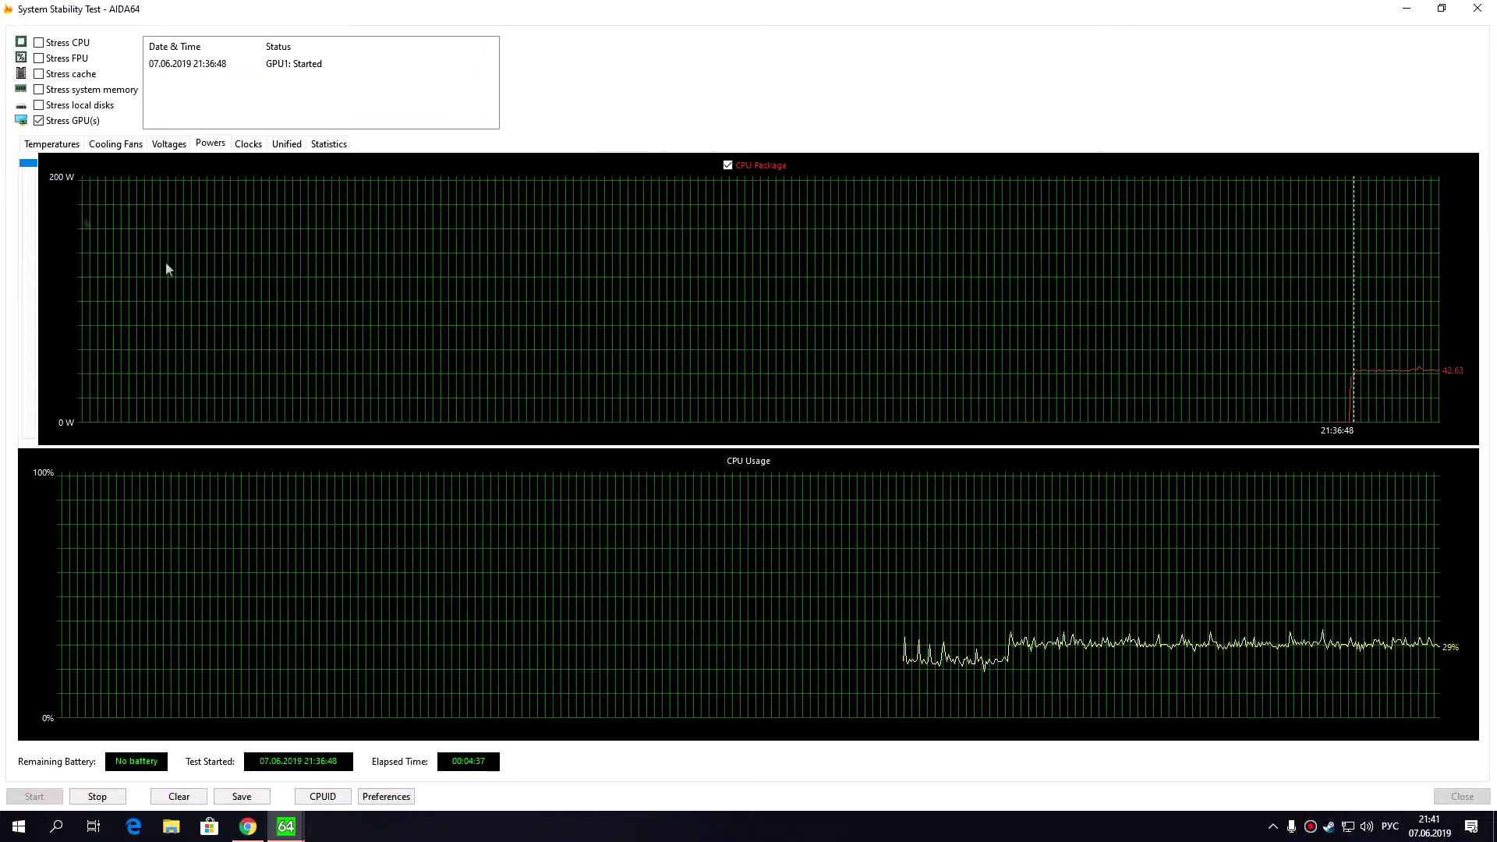
pyautogui.click(68, 144)
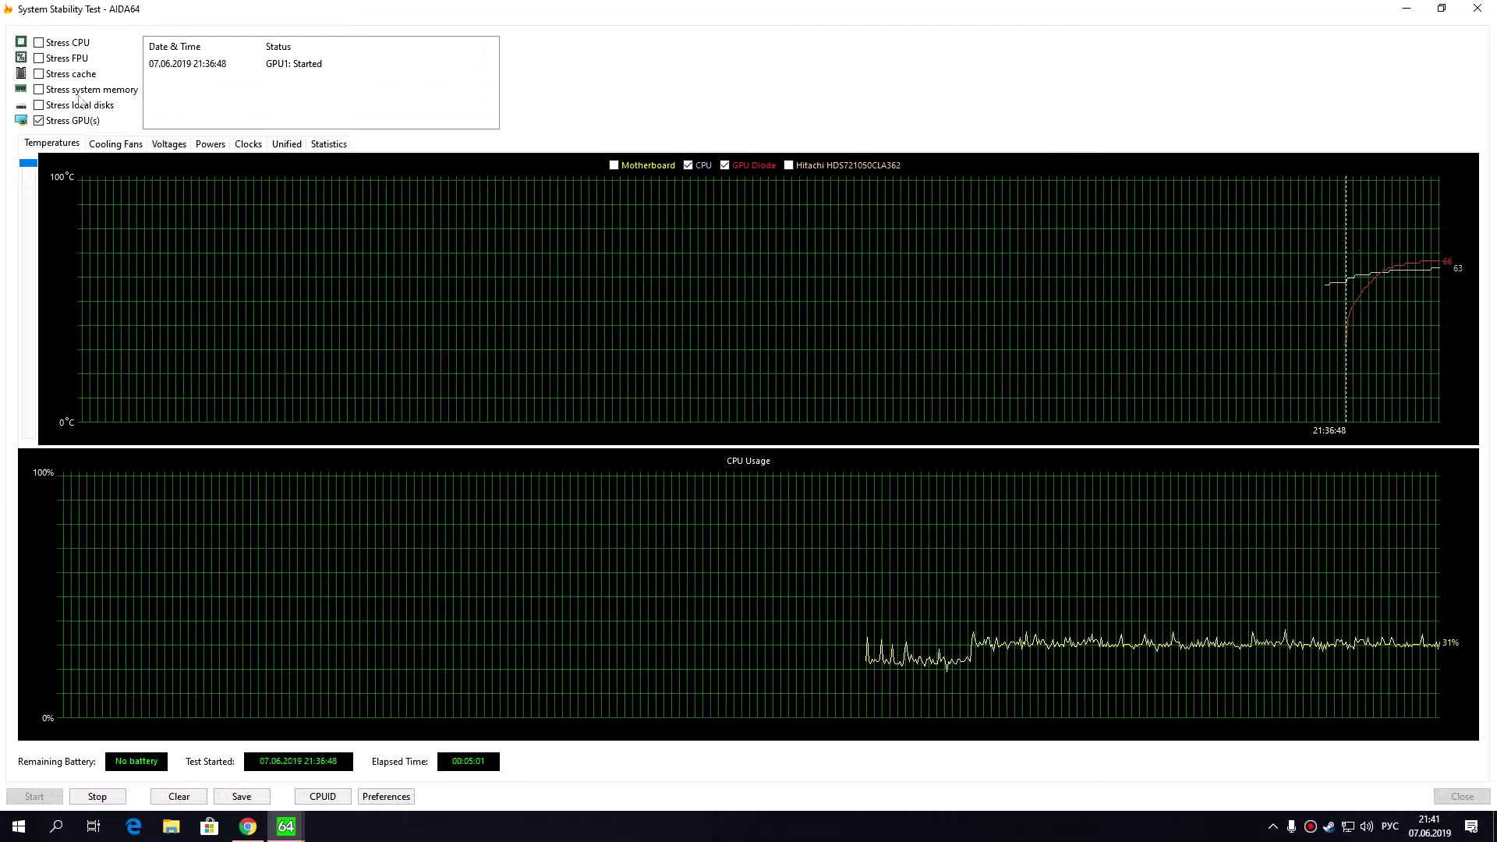
pyautogui.click(115, 143)
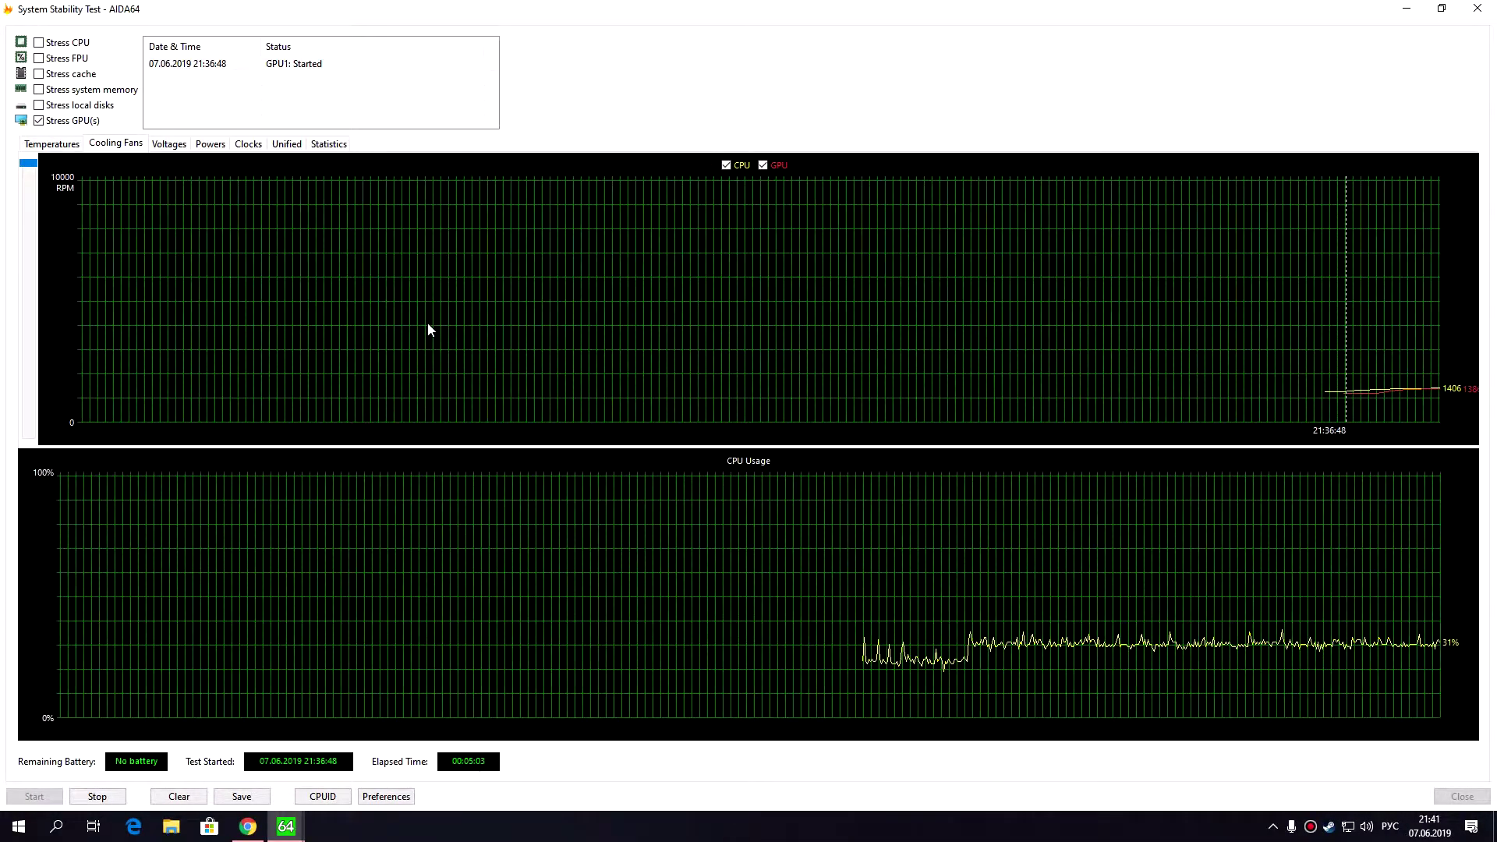
pyautogui.click(54, 146)
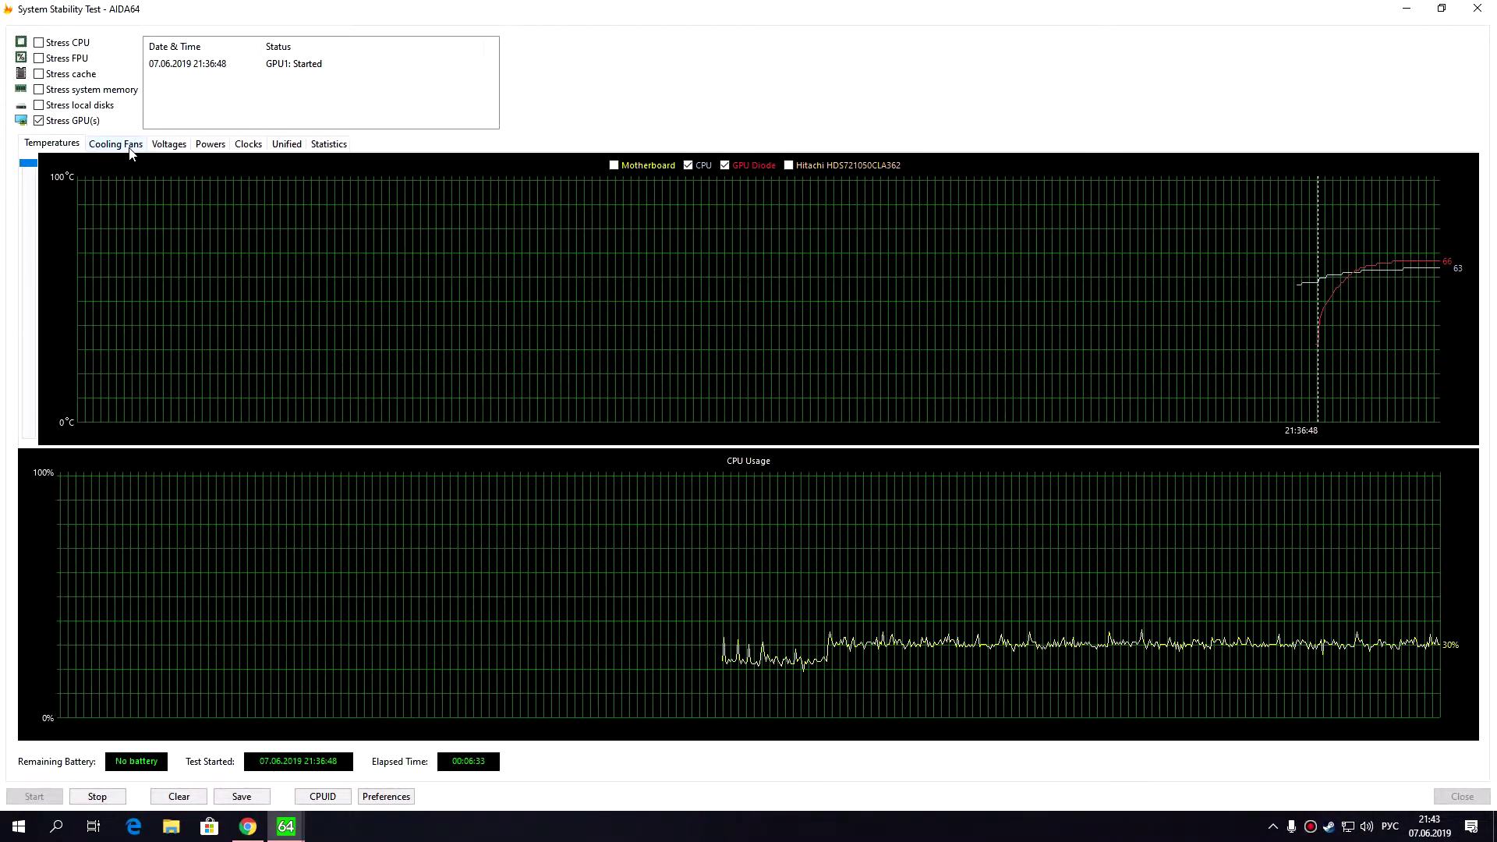
pyautogui.click(130, 150)
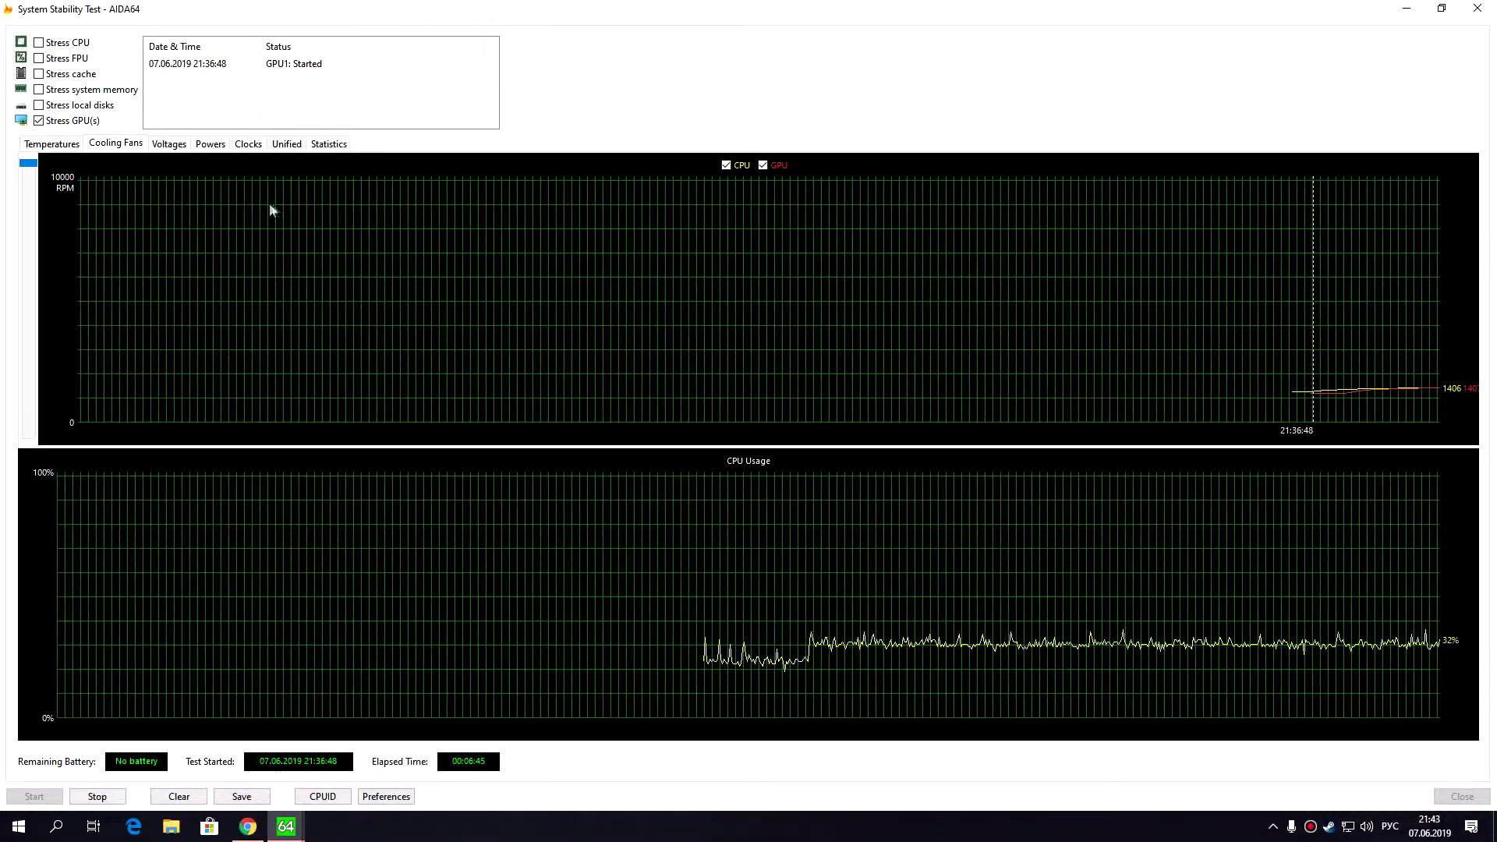
pyautogui.click(61, 144)
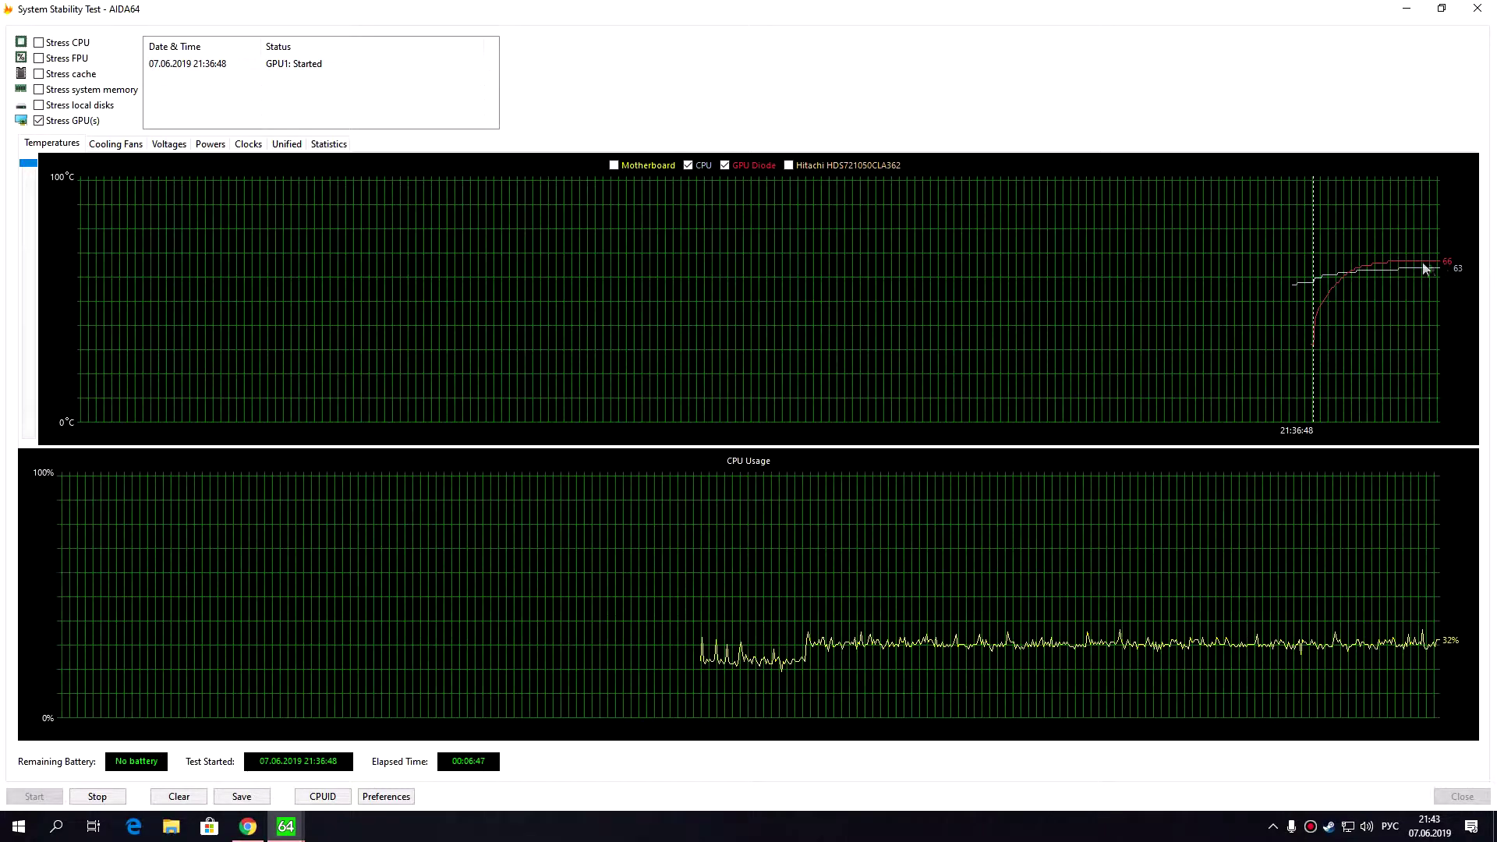
pyautogui.click(160, 144)
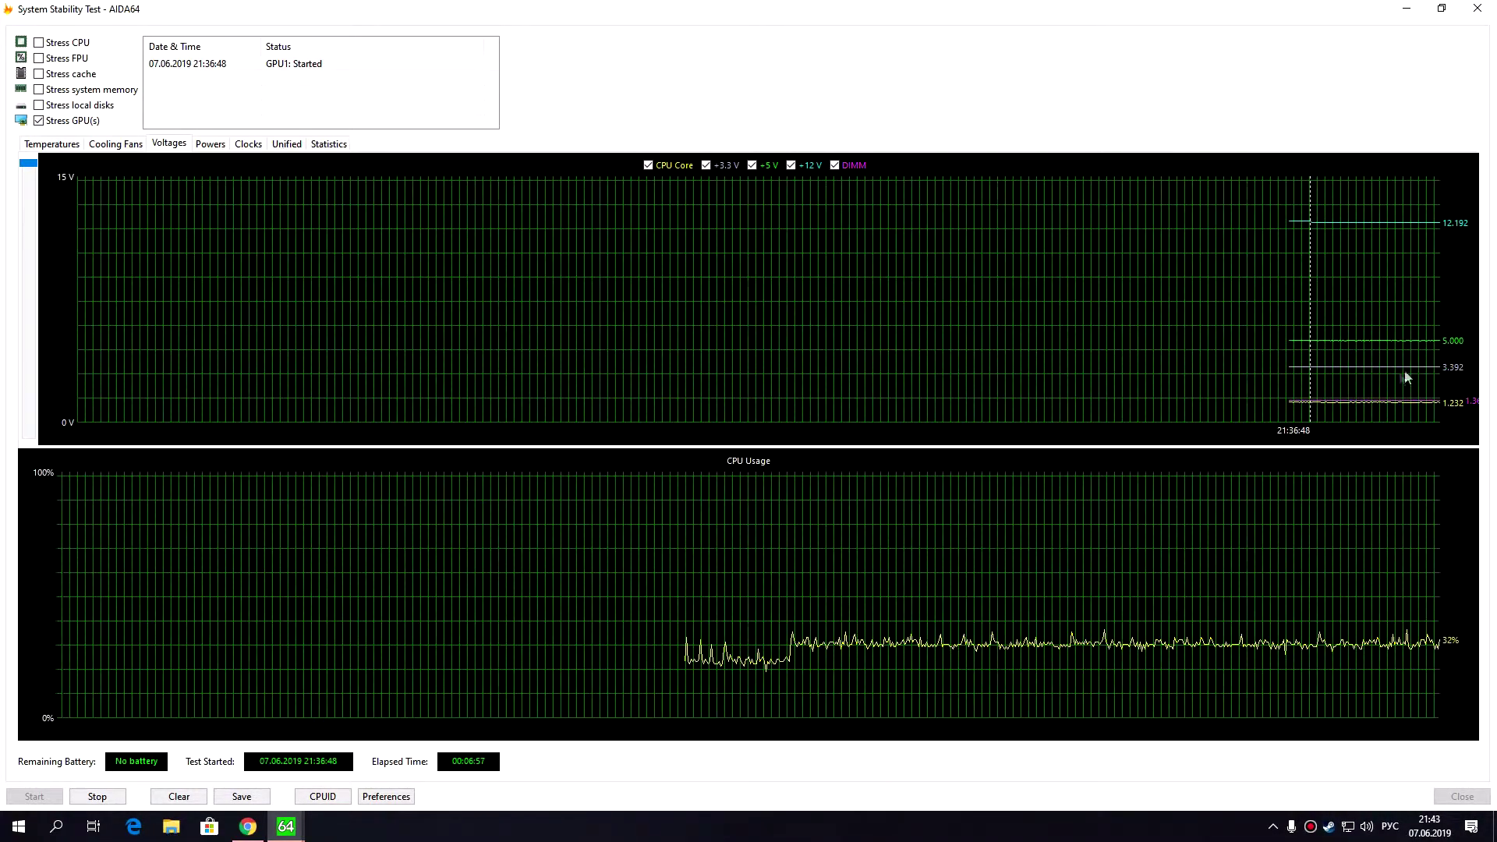
pyautogui.click(200, 146)
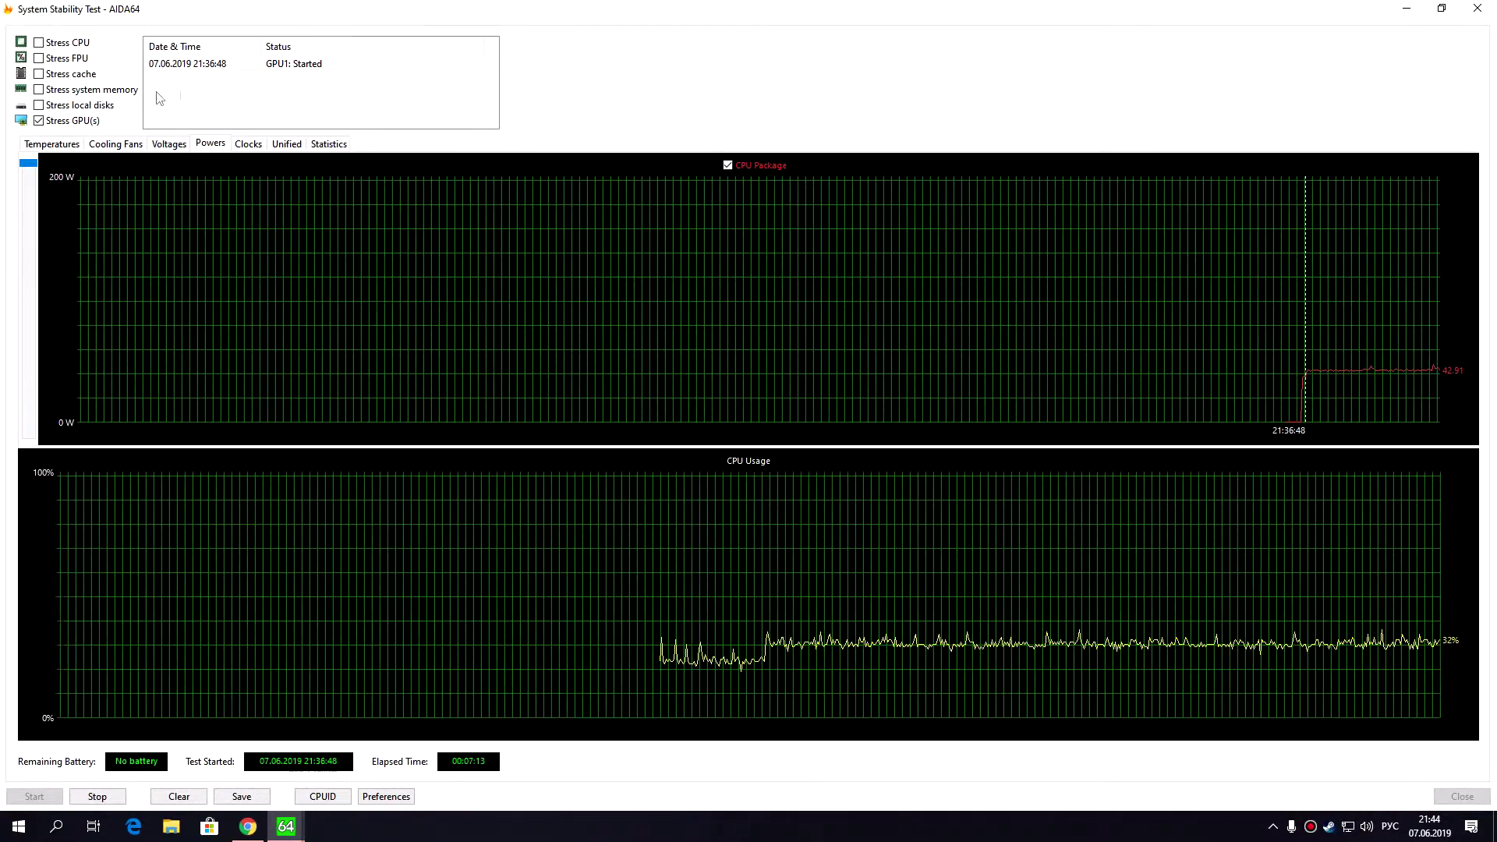
pyautogui.click(53, 144)
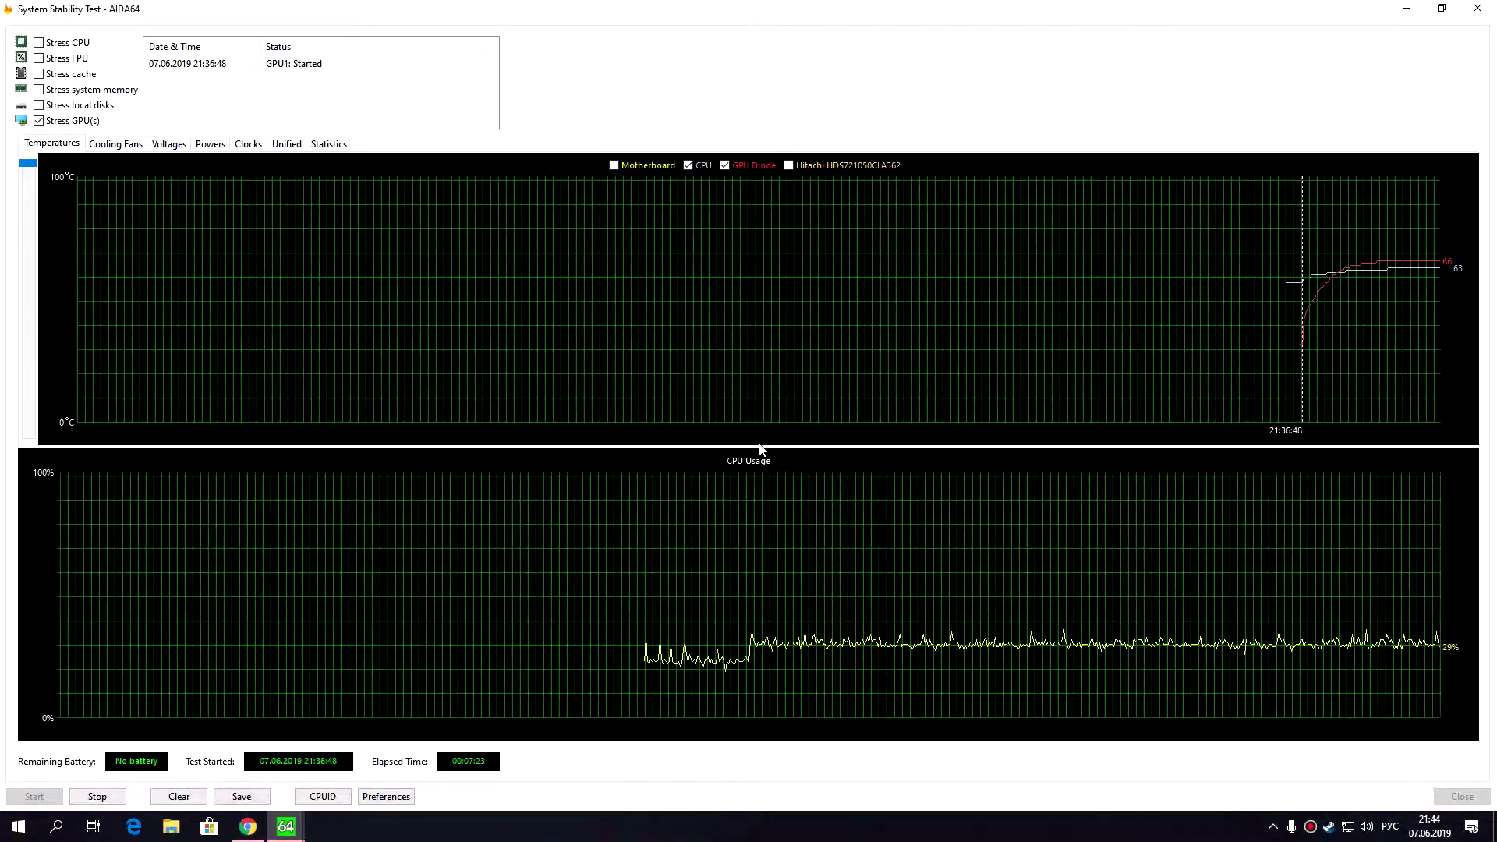
# Step: Stop the GPU stress test and close the System Stability Test window
pyautogui.click(97, 795)
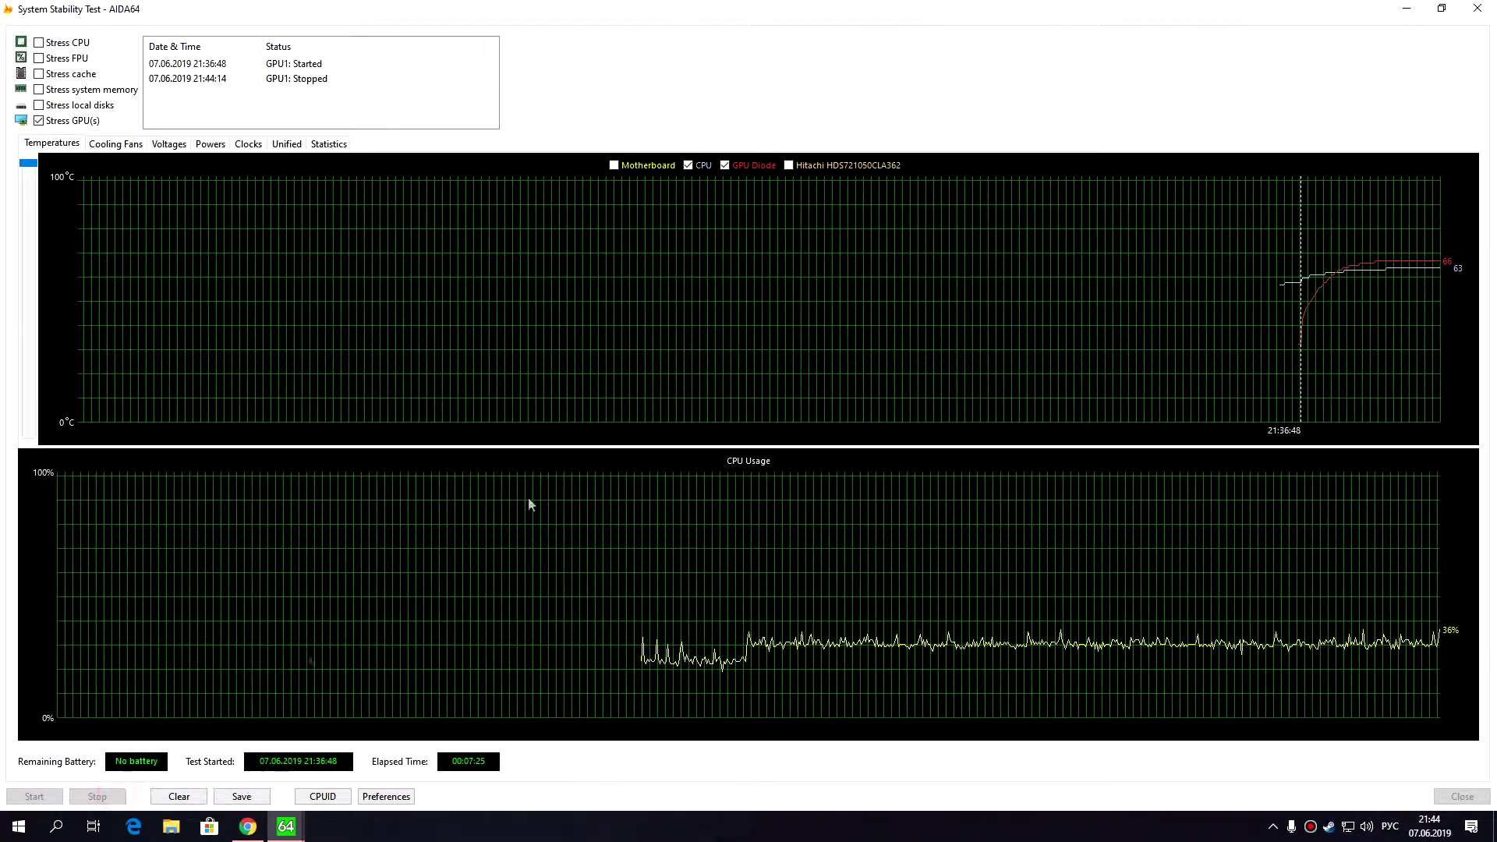
pyautogui.click(1477, 8)
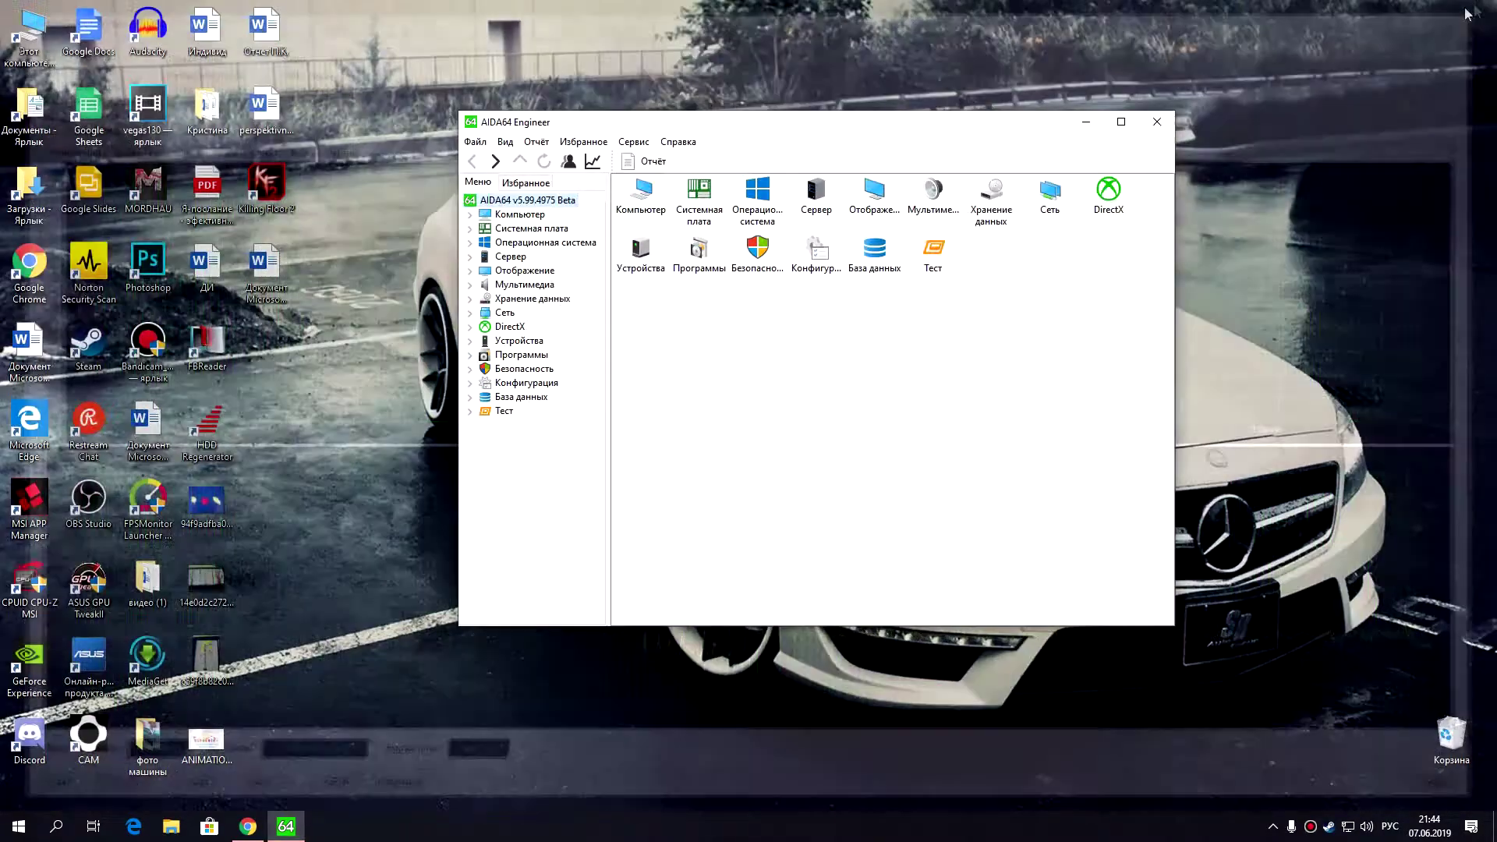
# Step: Maximize the AIDA64 Engineer main window
pyautogui.moveTo(983, 131); pyautogui.dragTo(905, 109)
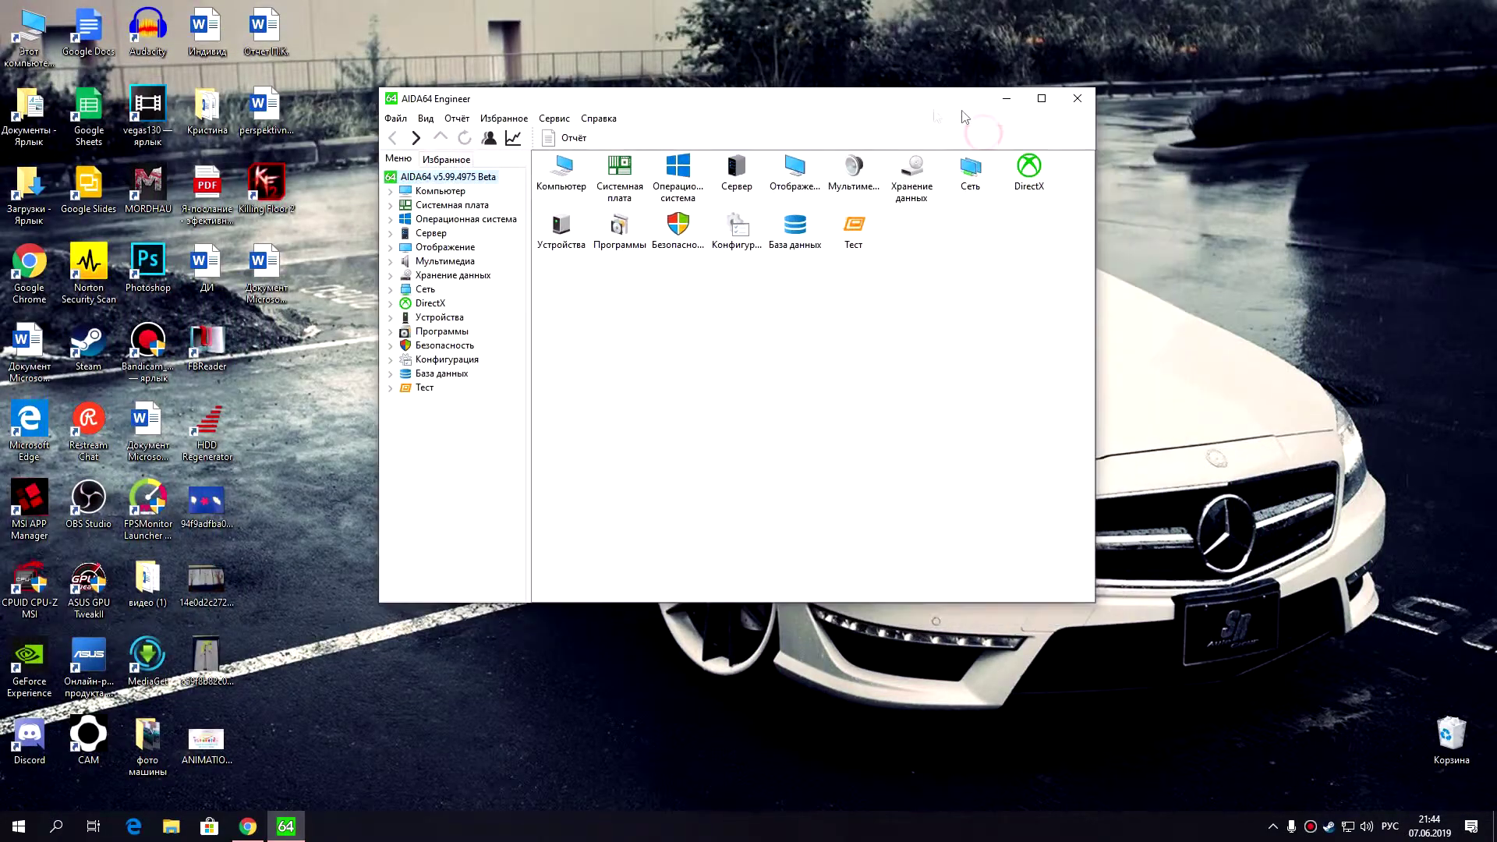
pyautogui.click(1040, 100)
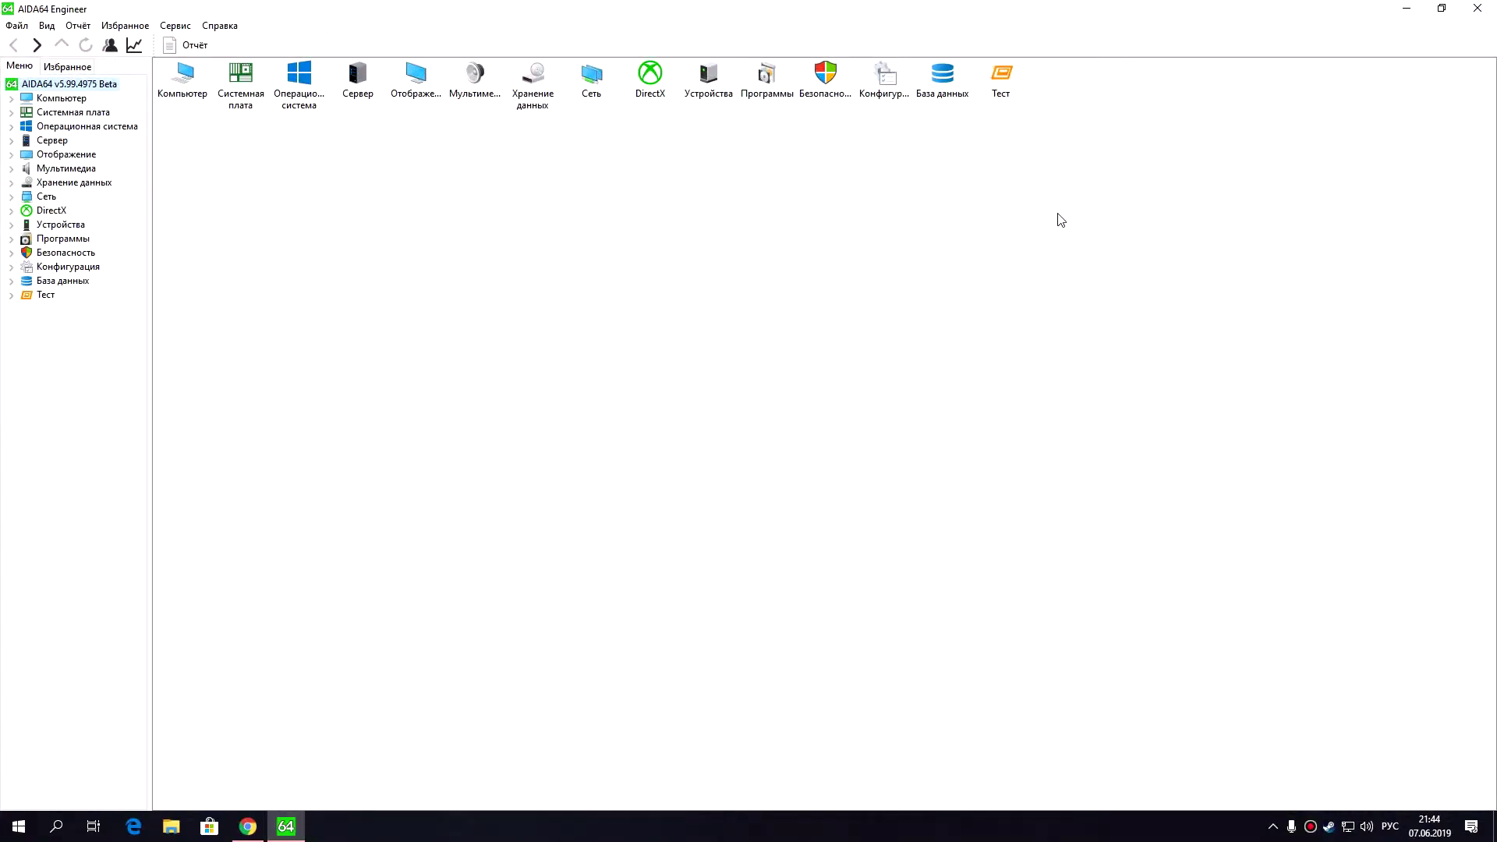